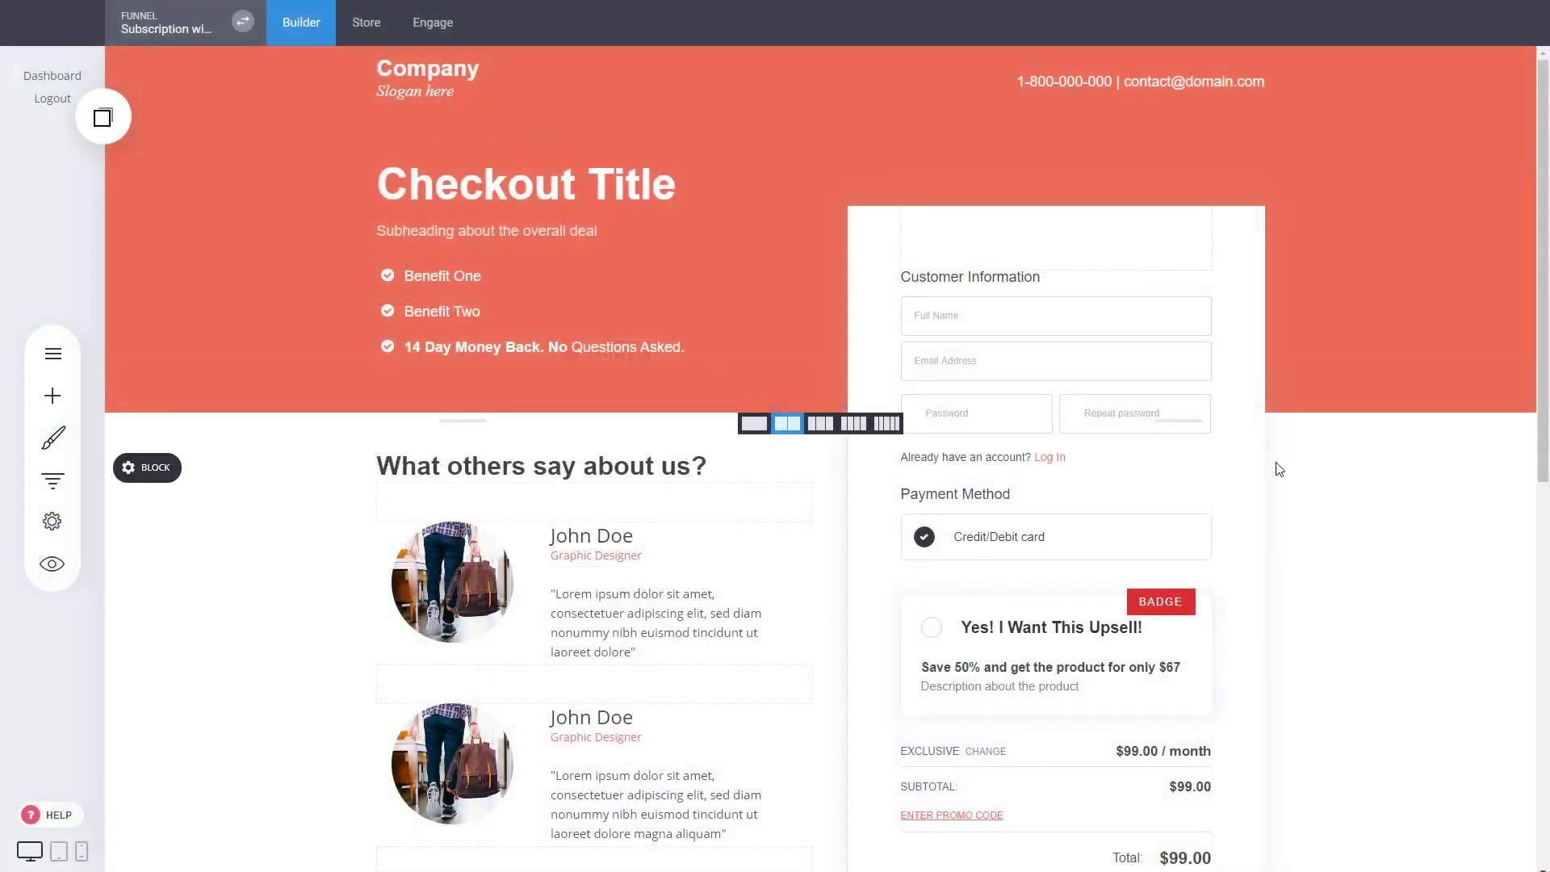
Open the bump offers of the checkout form's products widget and arrange the dialogs beside the form
scroll(1362, 483, down, 2)
scroll(1362, 483, up, 5)
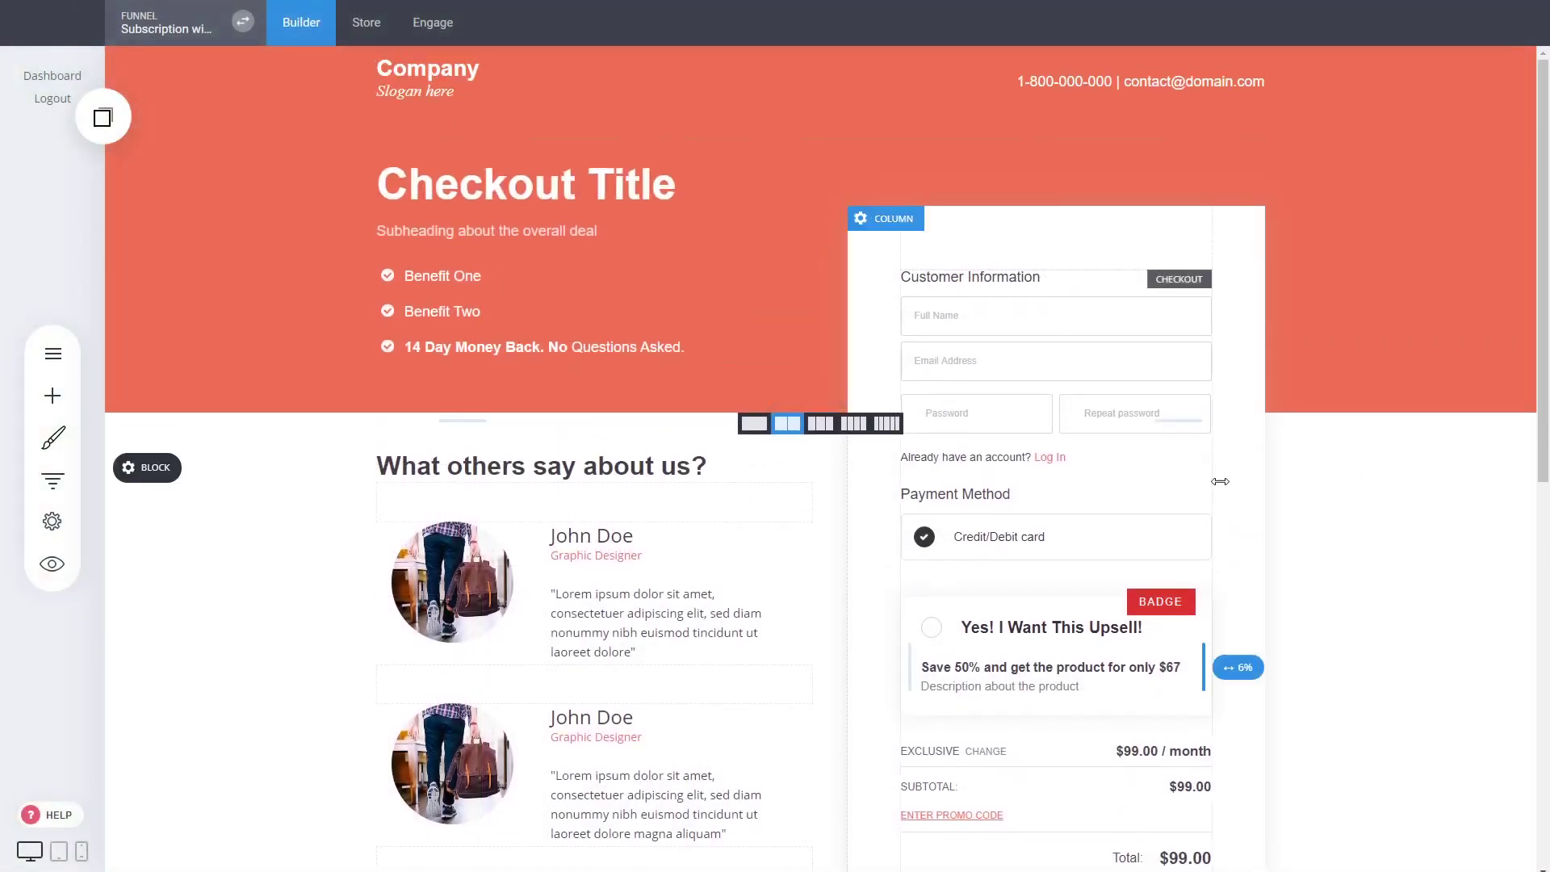
scroll(1371, 547, down, 5)
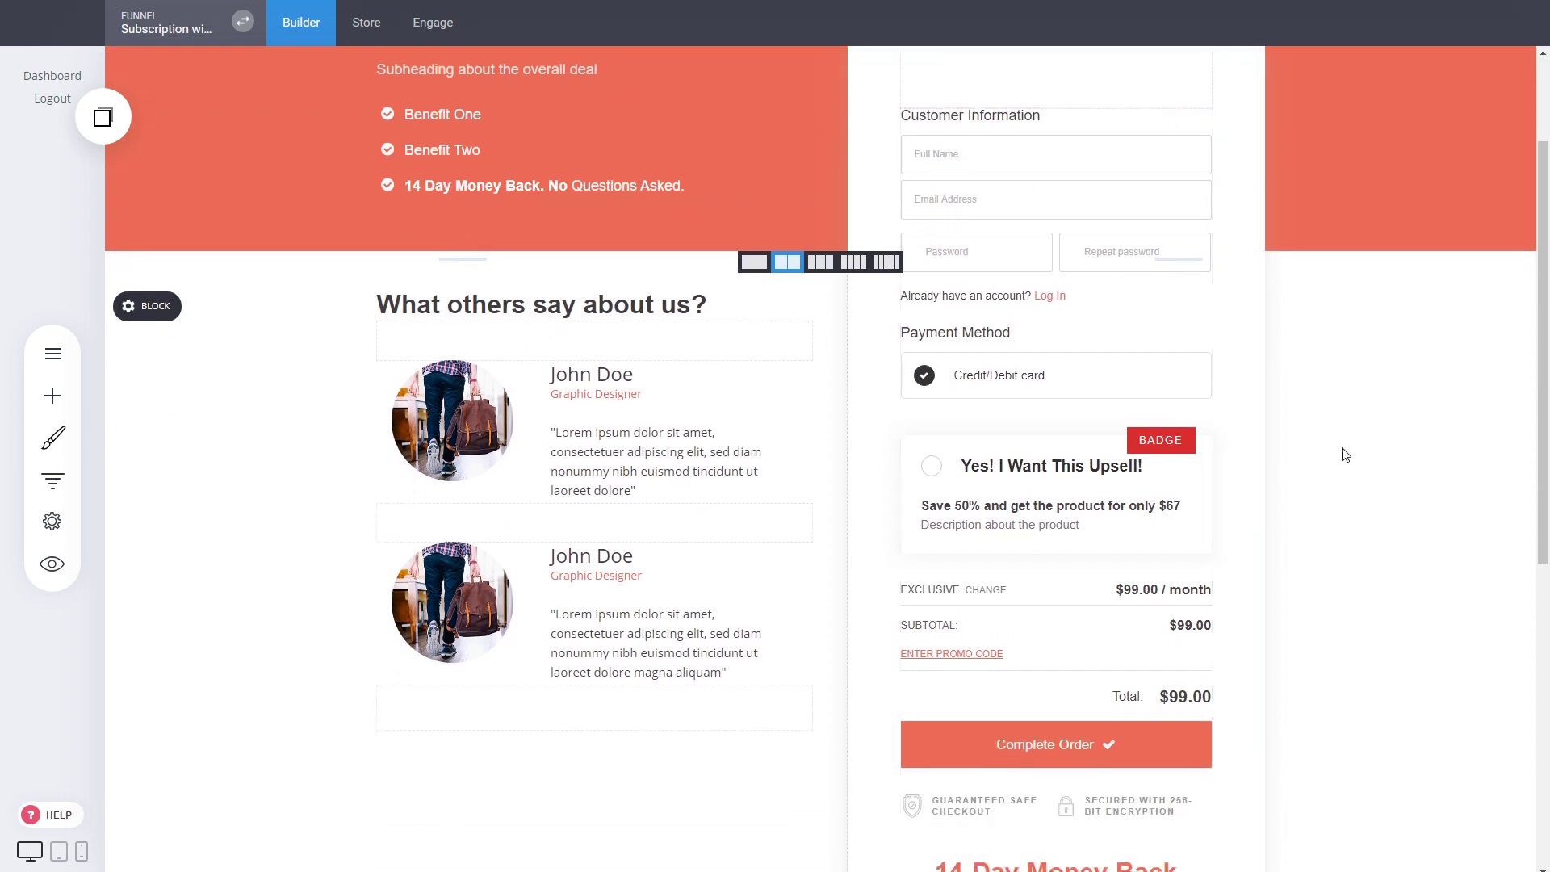
click(1109, 464)
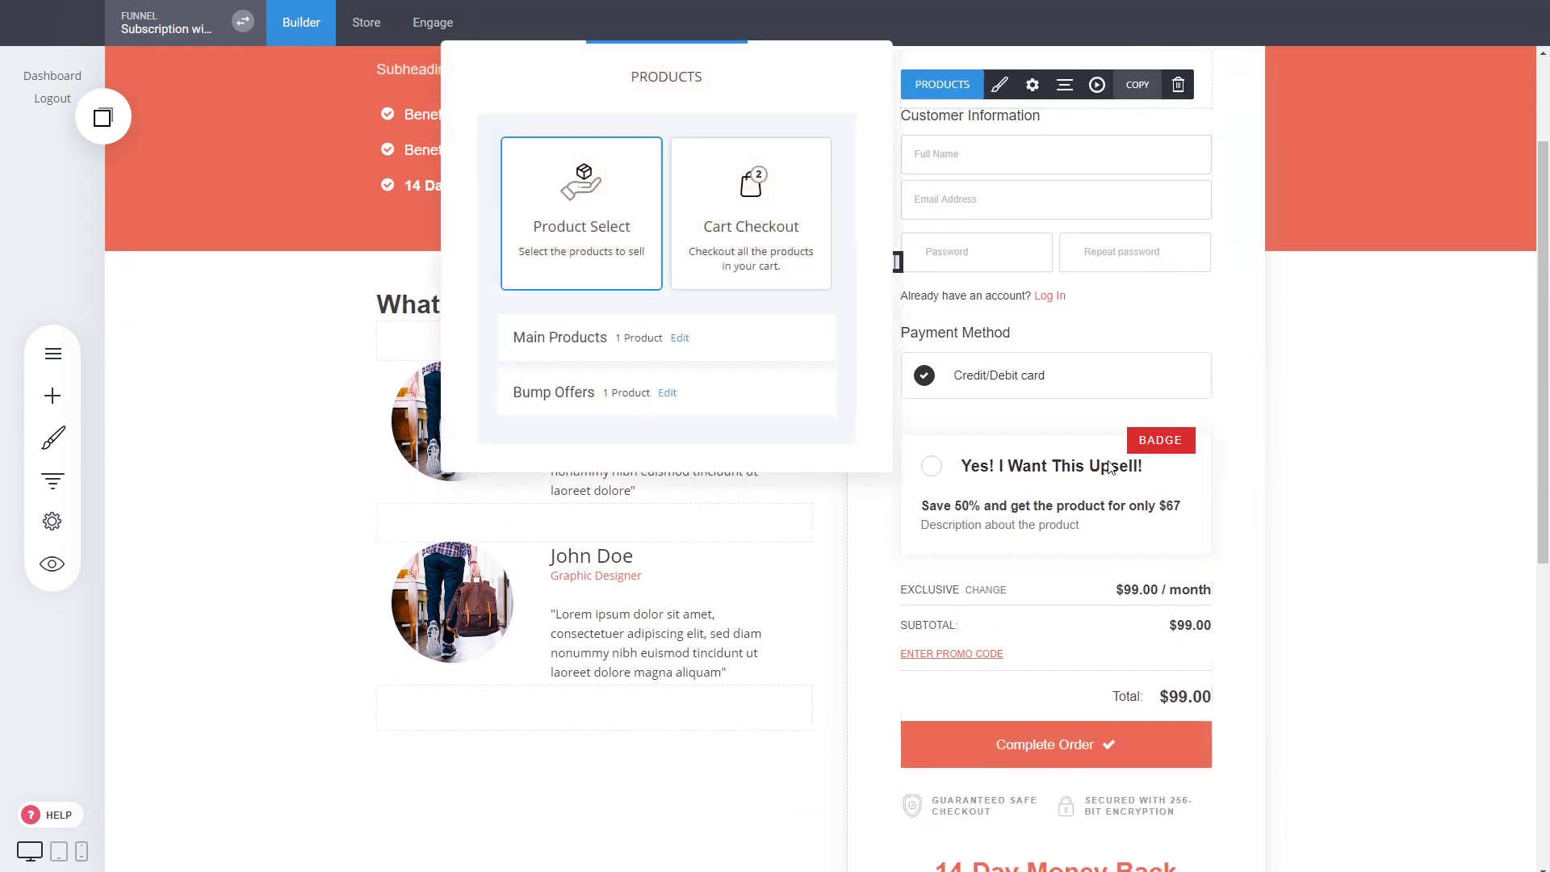
drag(674, 97, 561, 140)
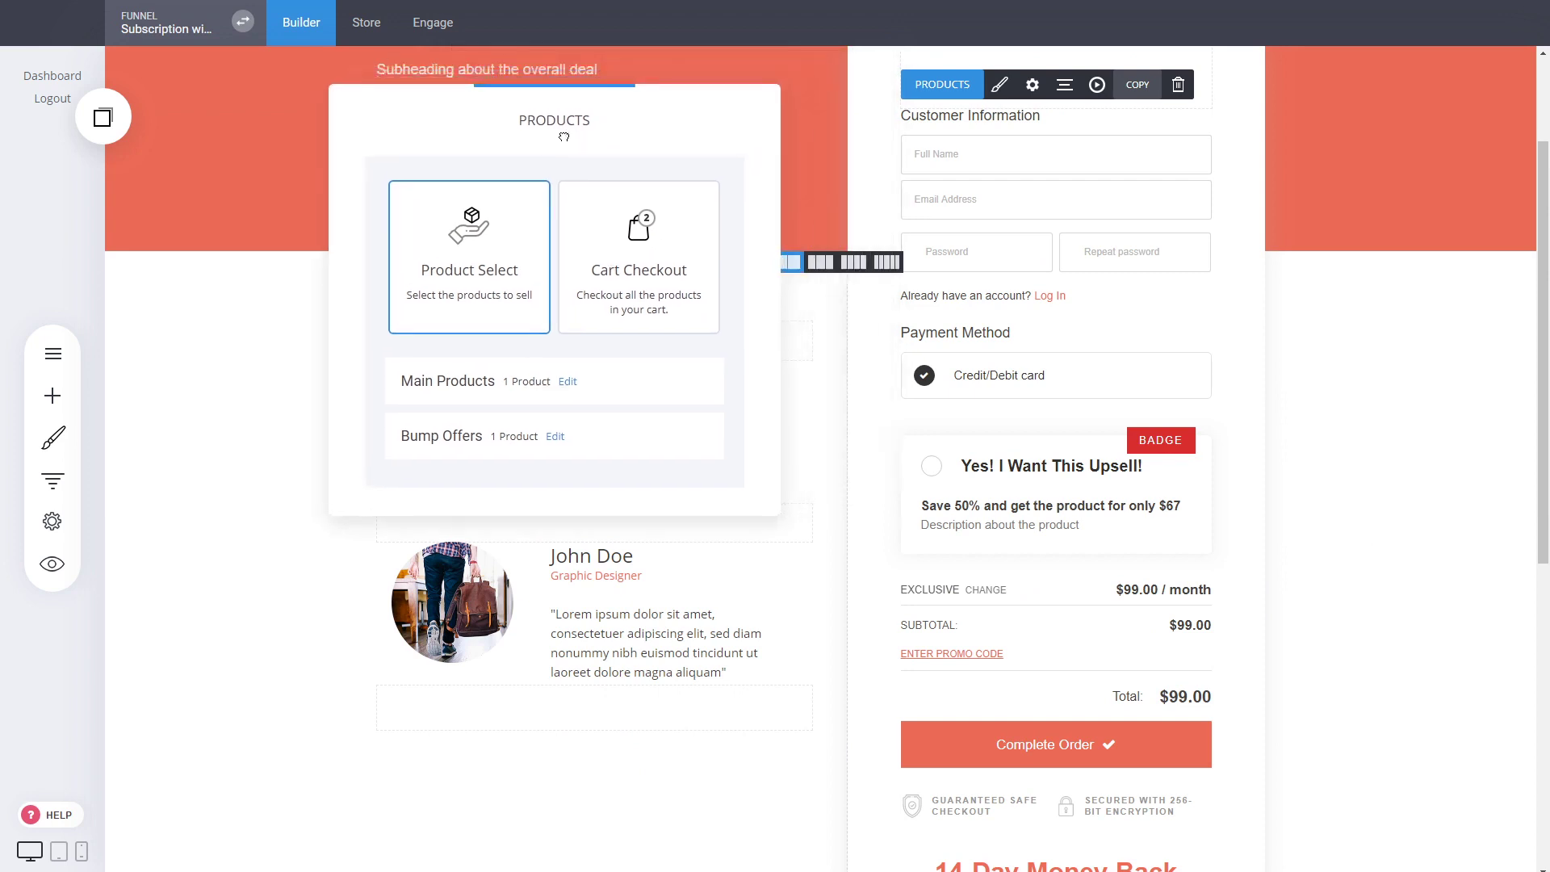
click(555, 437)
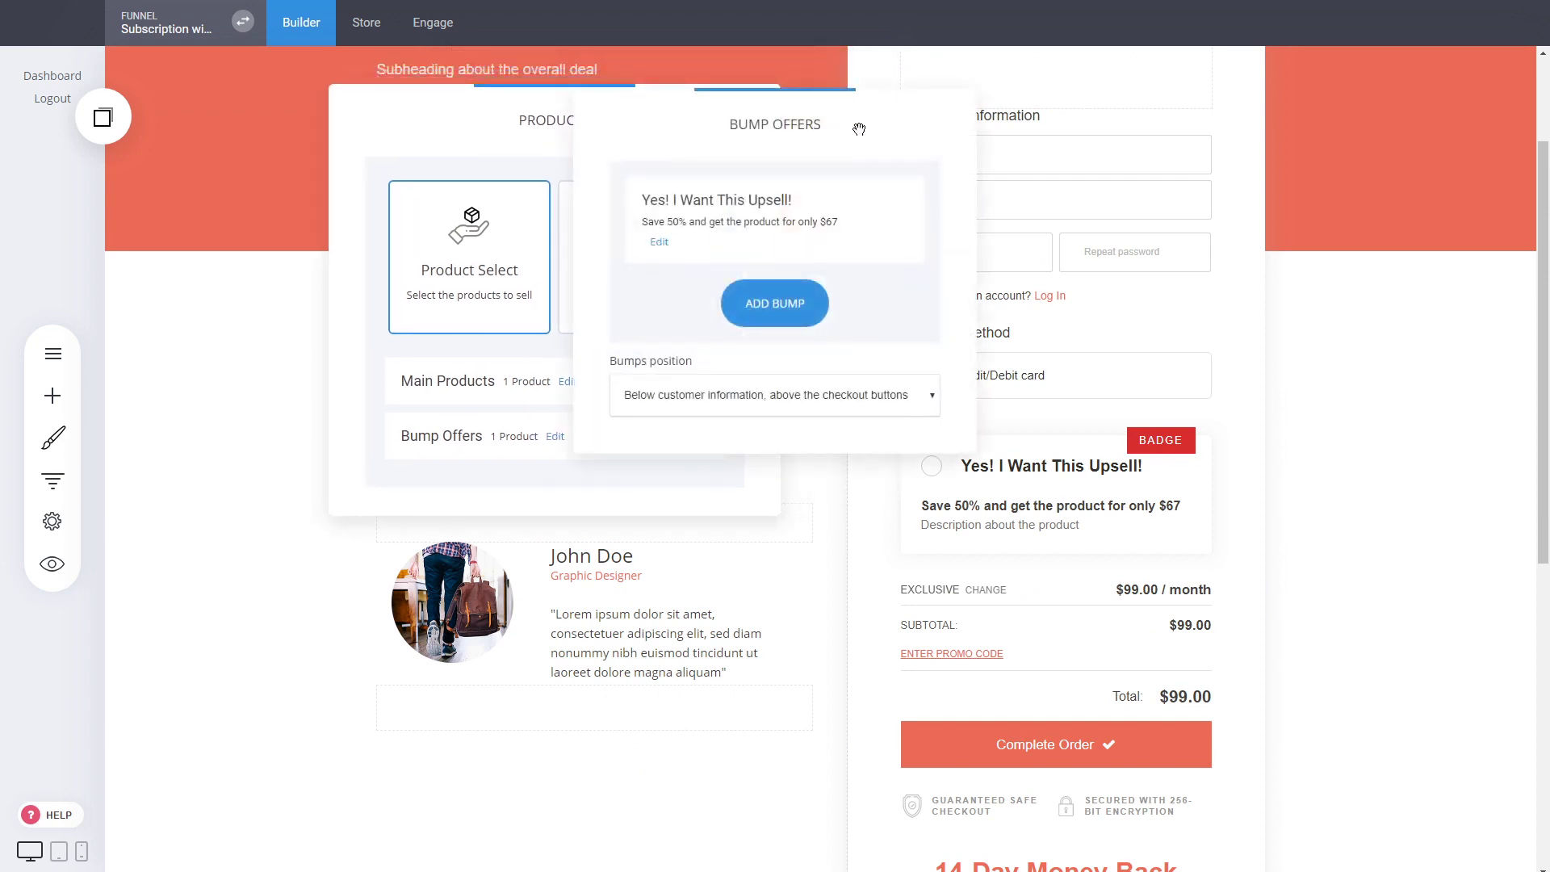
drag(855, 128, 499, 324)
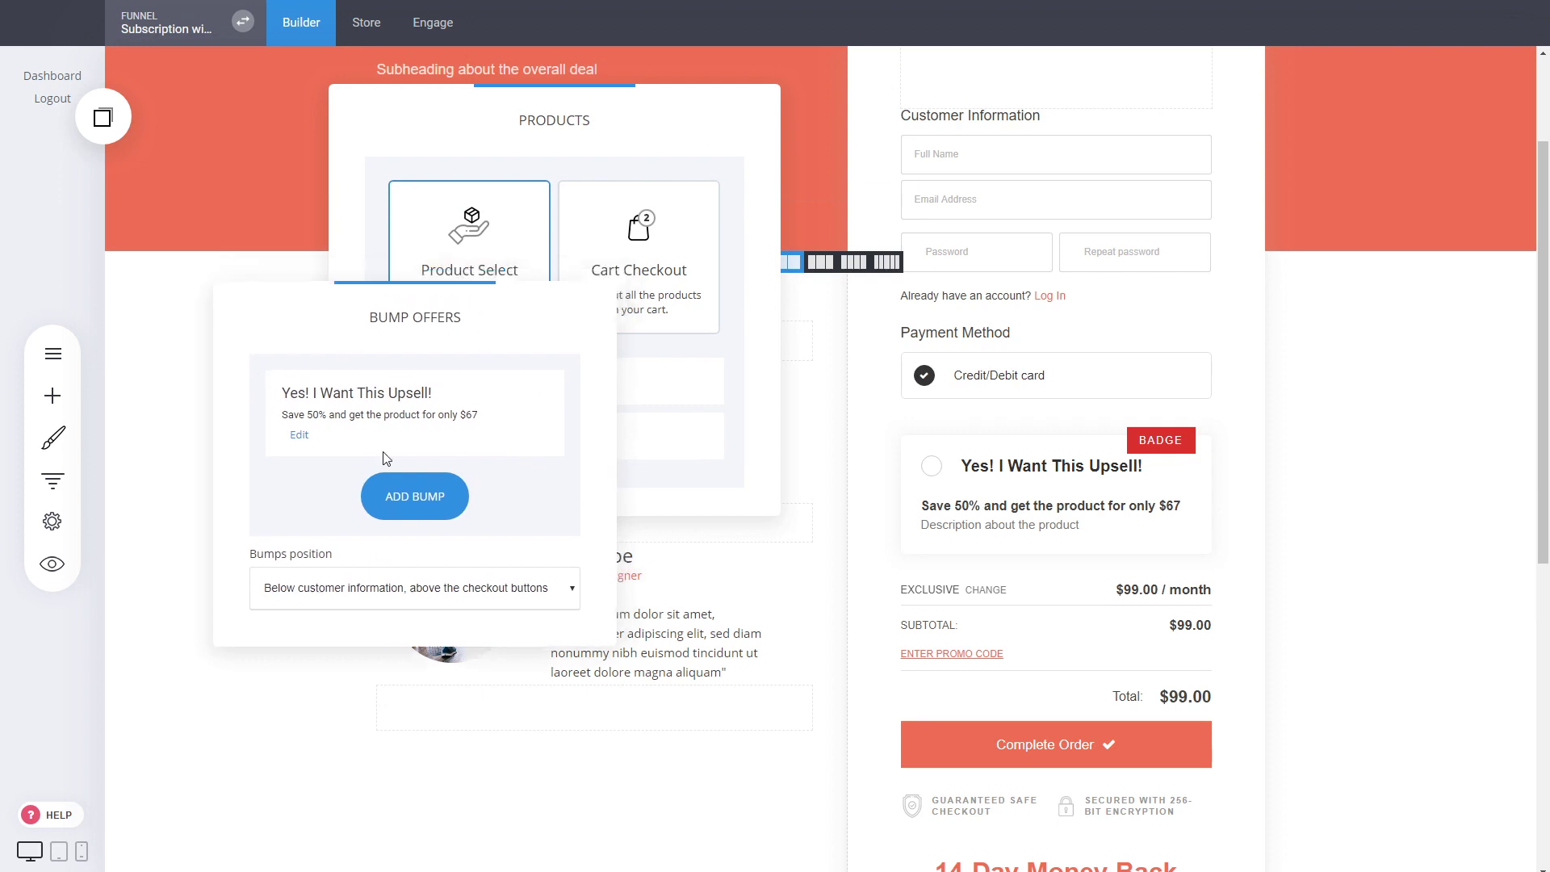
Look at the blank form for adding a new bump and cancel it
click(421, 516)
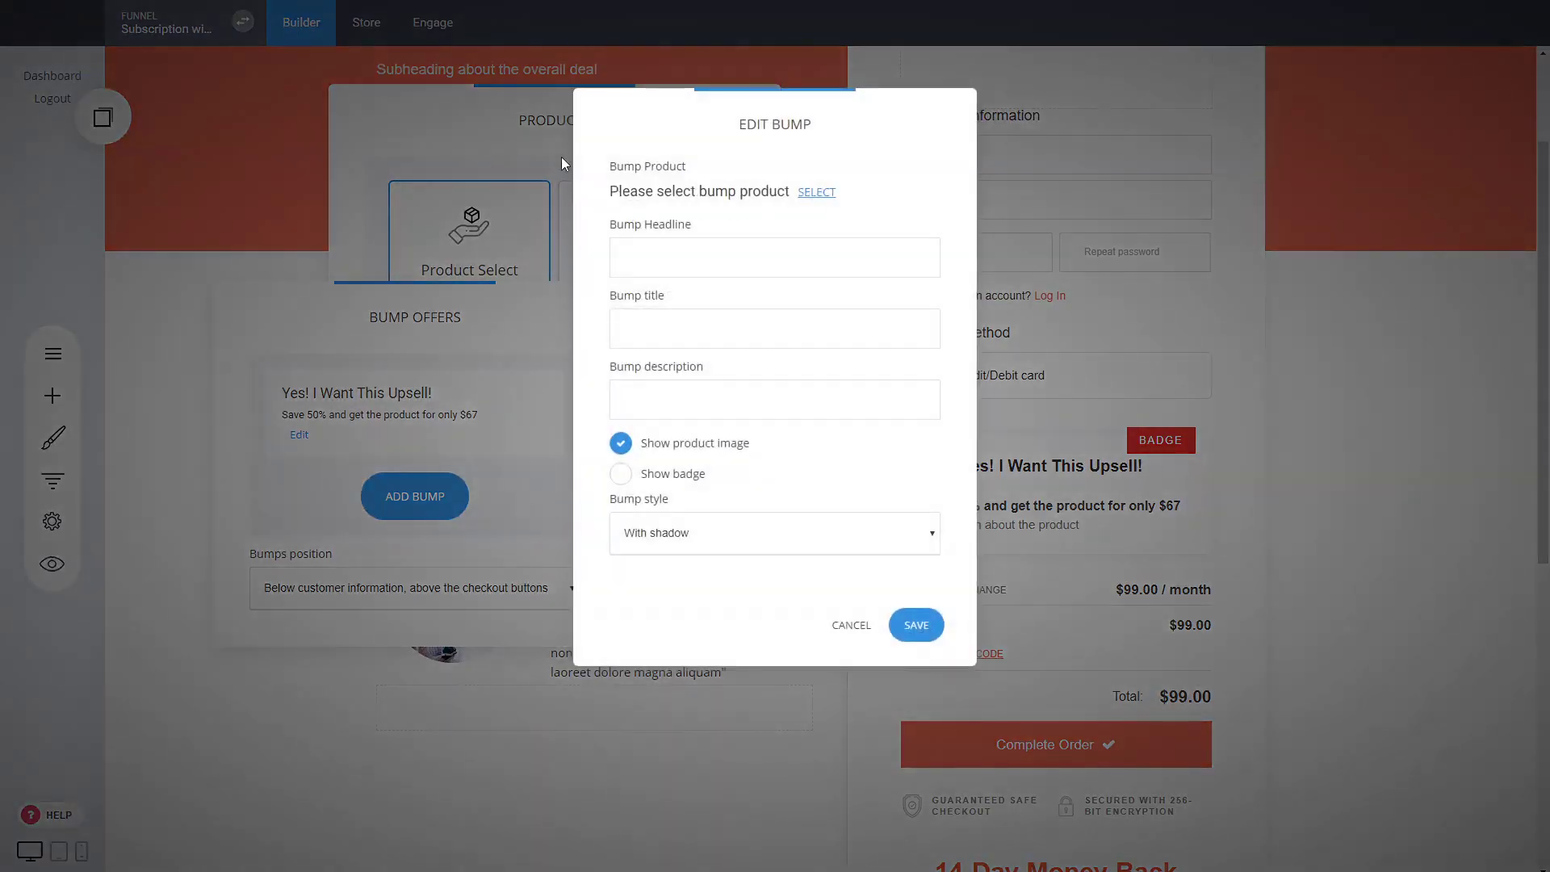
click(849, 627)
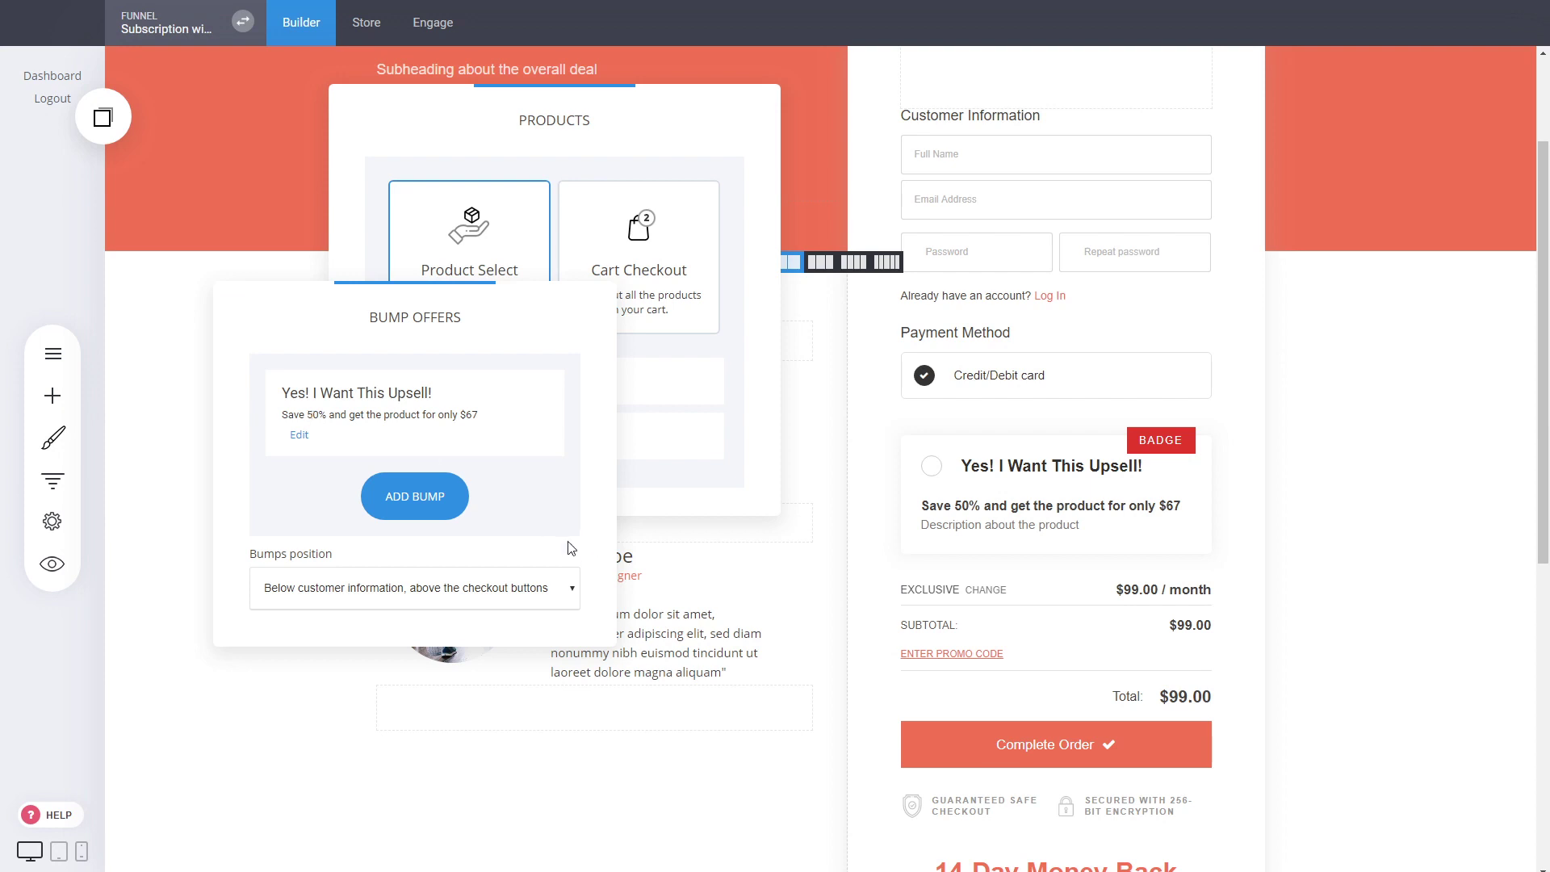
Open the existing "Yes! I Want This Upsell!" bump for editing and review its product choices, headline and title
click(301, 436)
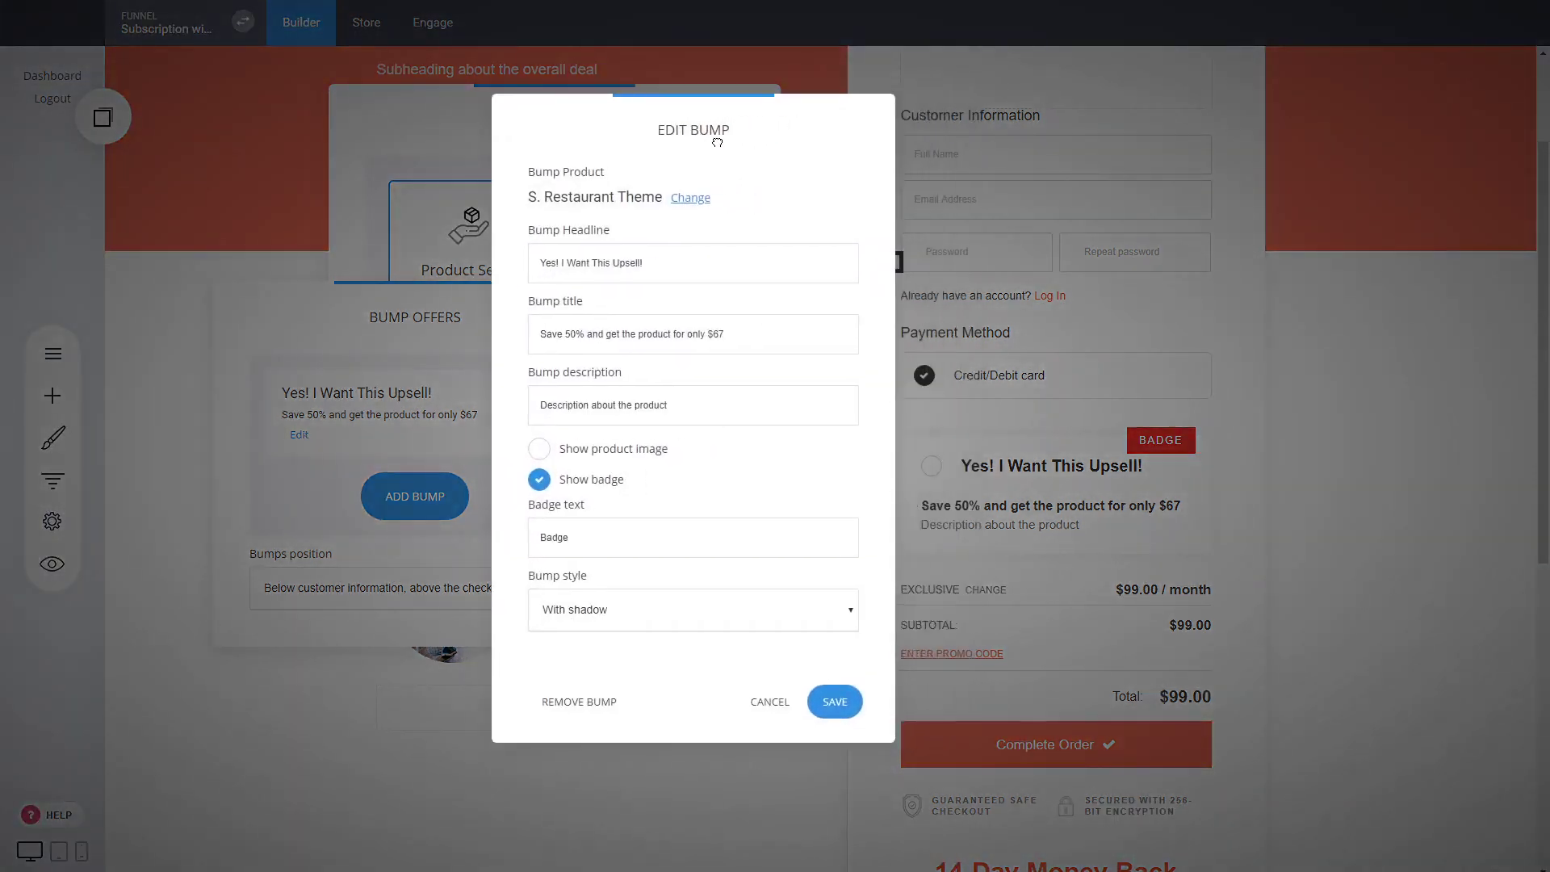
click(689, 197)
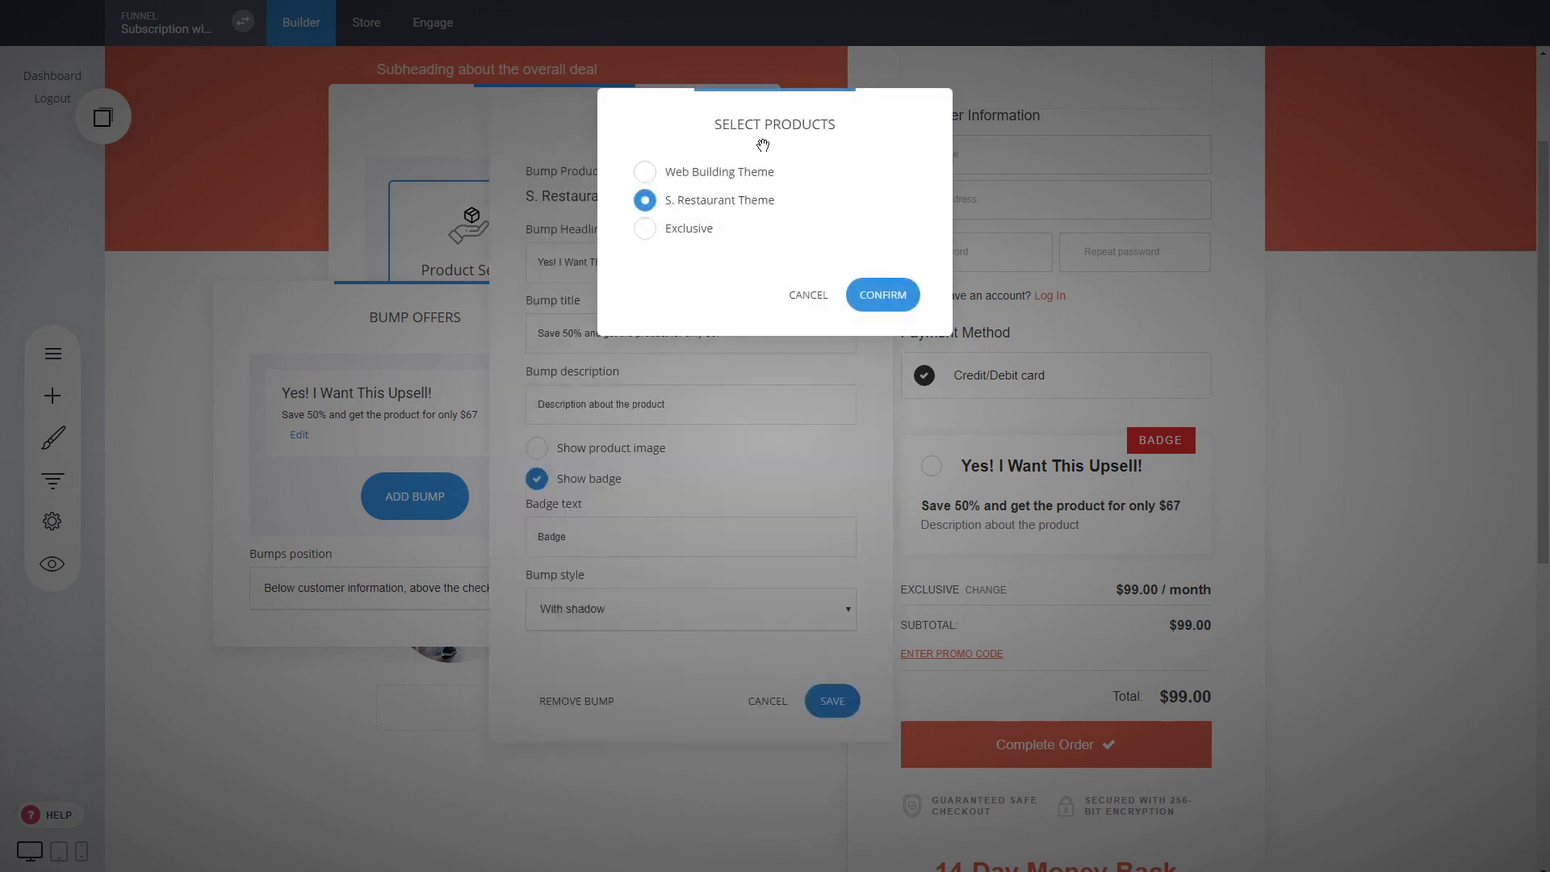
click(800, 308)
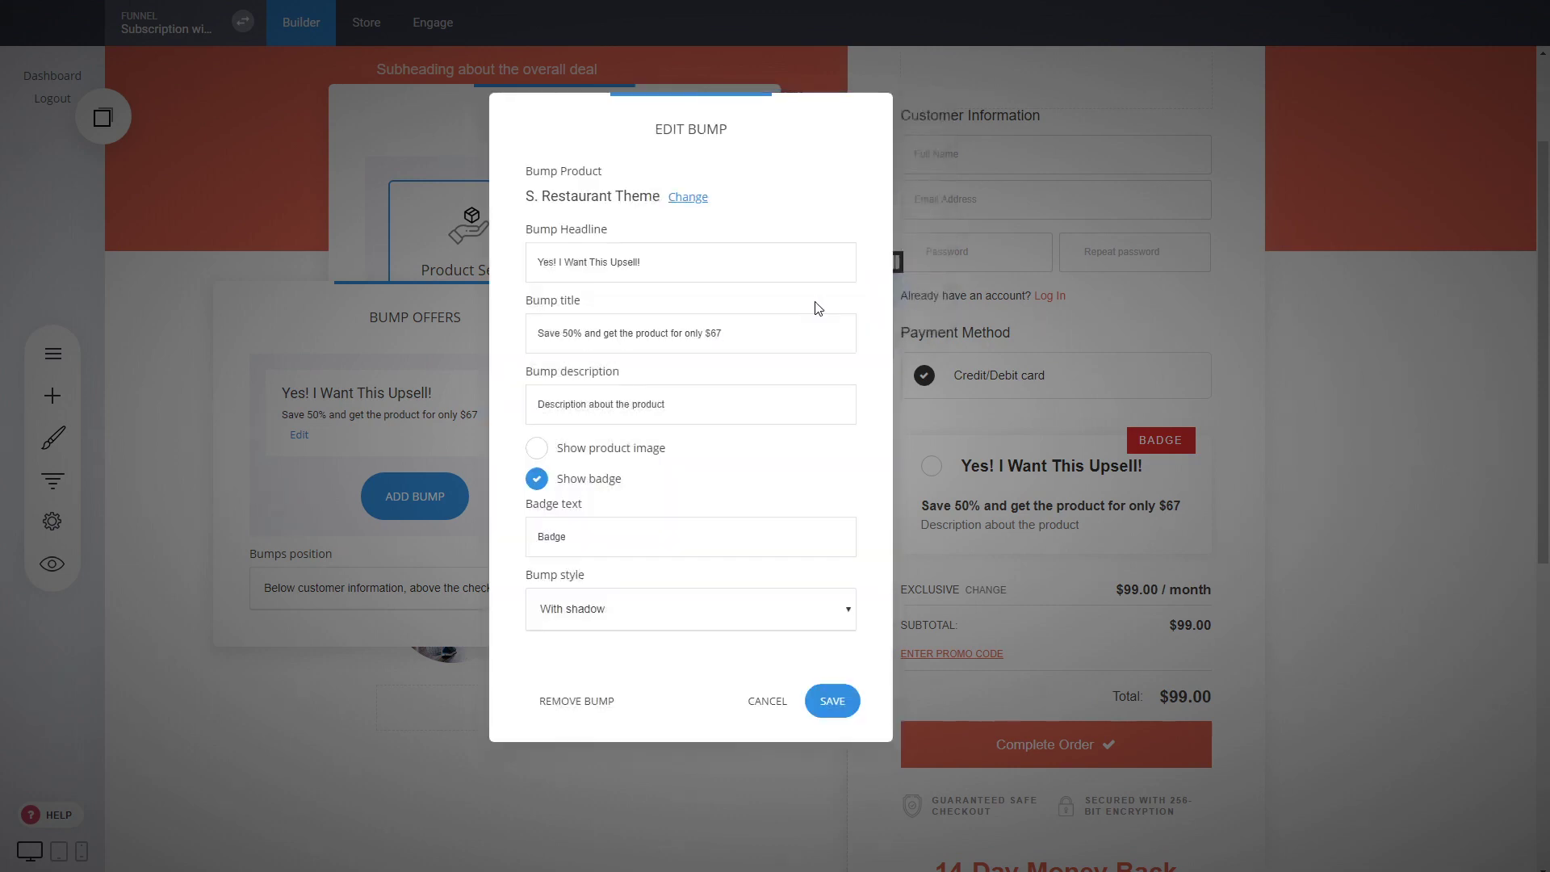
drag(710, 260, 538, 260)
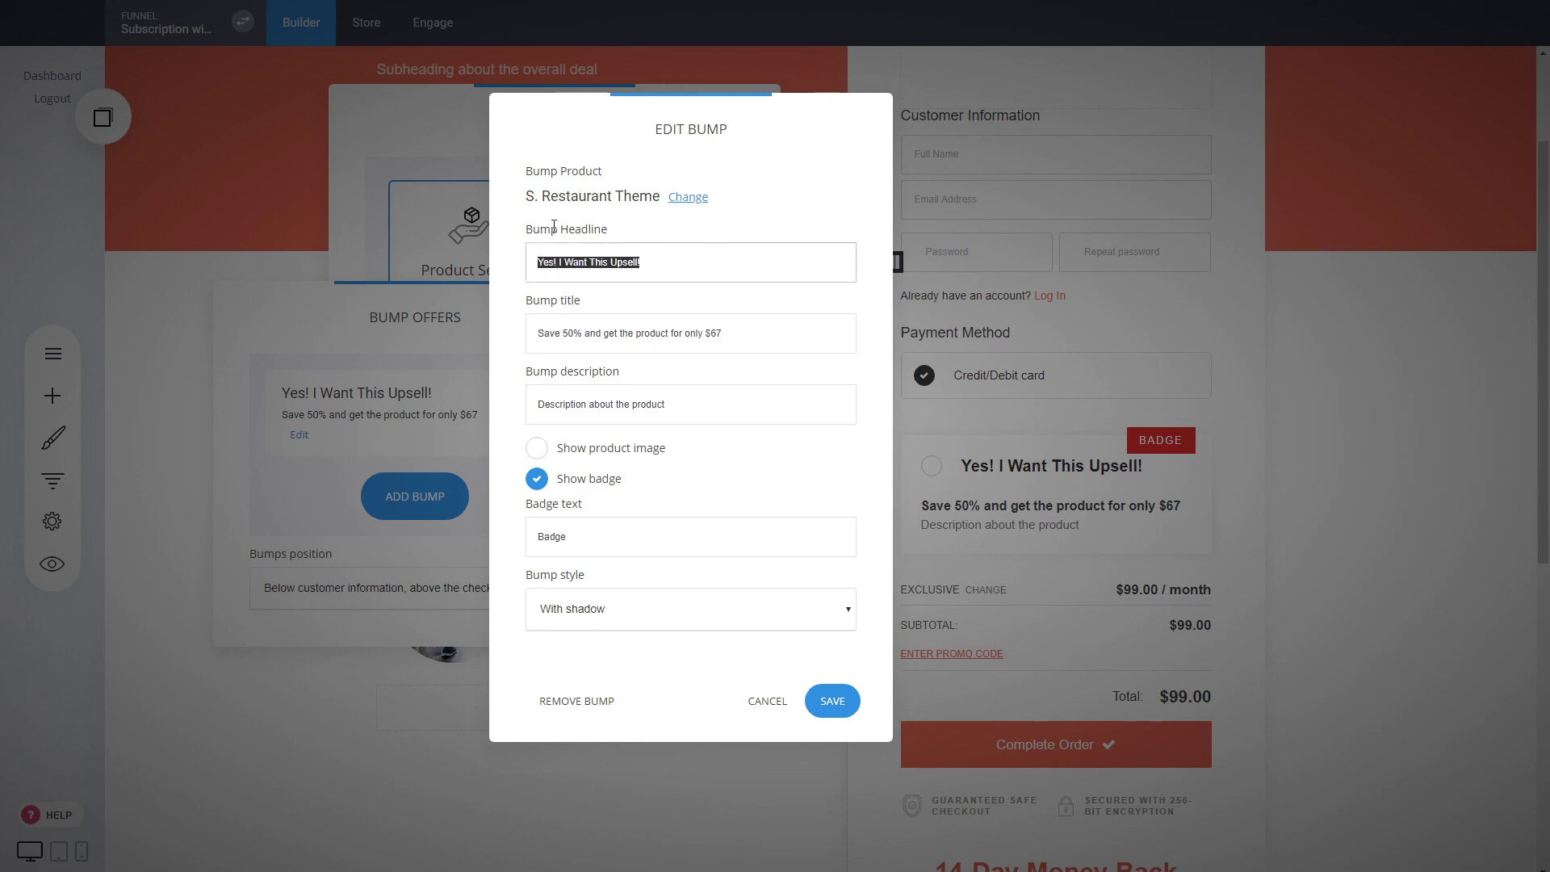
drag(729, 119, 675, 108)
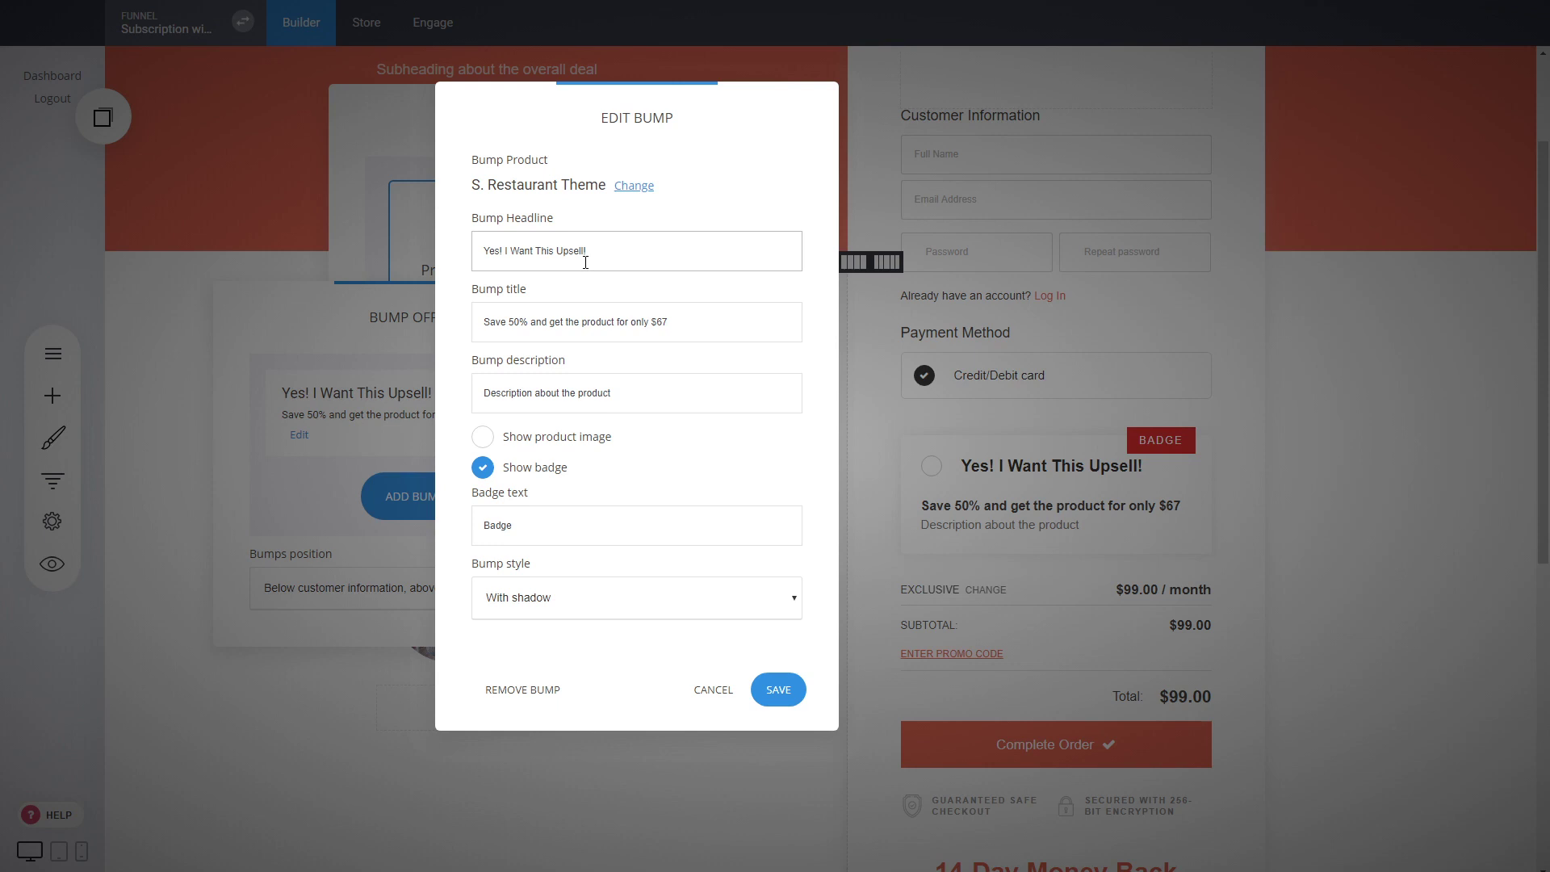
click(574, 339)
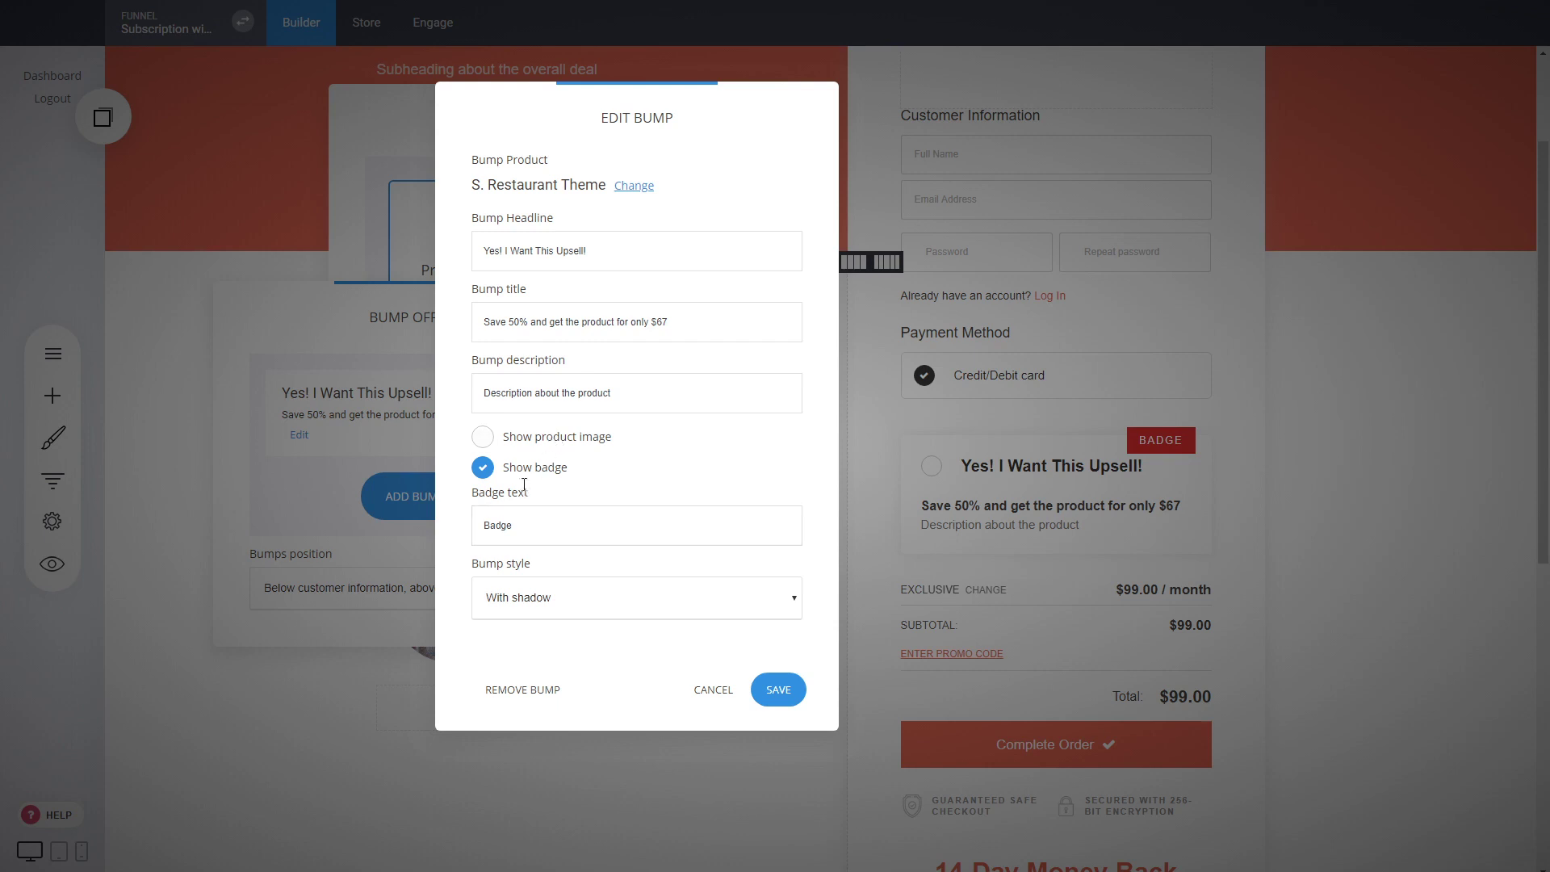
Replace the bump's badge text with "LIMITED DEAL"
drag(540, 516, 350, 519)
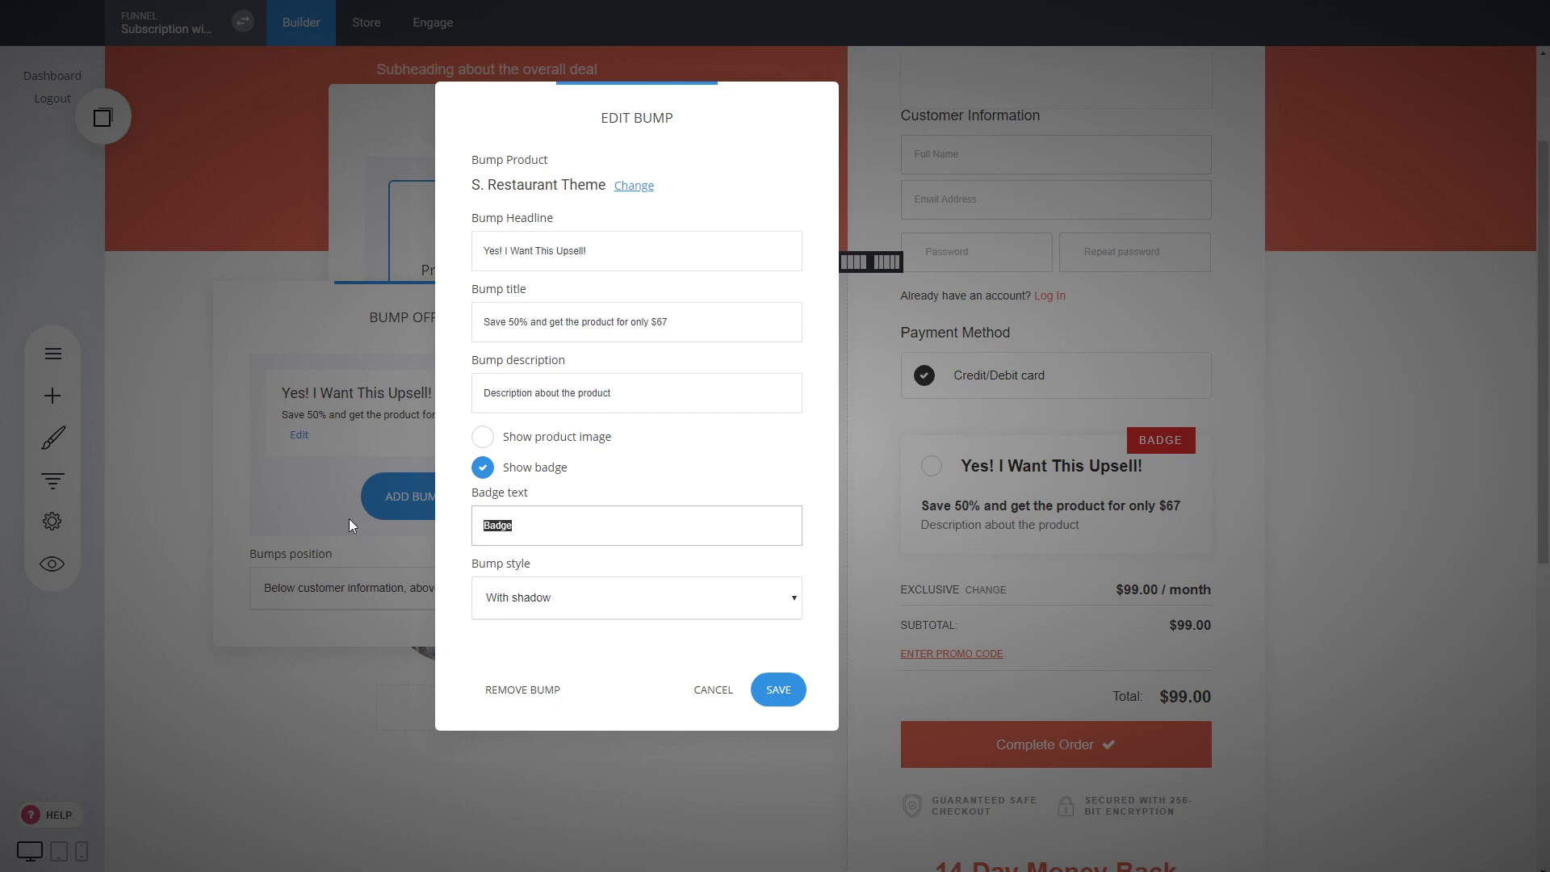
text(LIMITED)
key(BackSpace)
key(BackSpace)
key(BackSpace)
key(BackSpace)
text(TED DEAL)
Set the bump's badge text to "50% OFF" and its style to "With dashed border", and save the bump
drag(614, 524, 362, 522)
text(50% OFF)
click(565, 602)
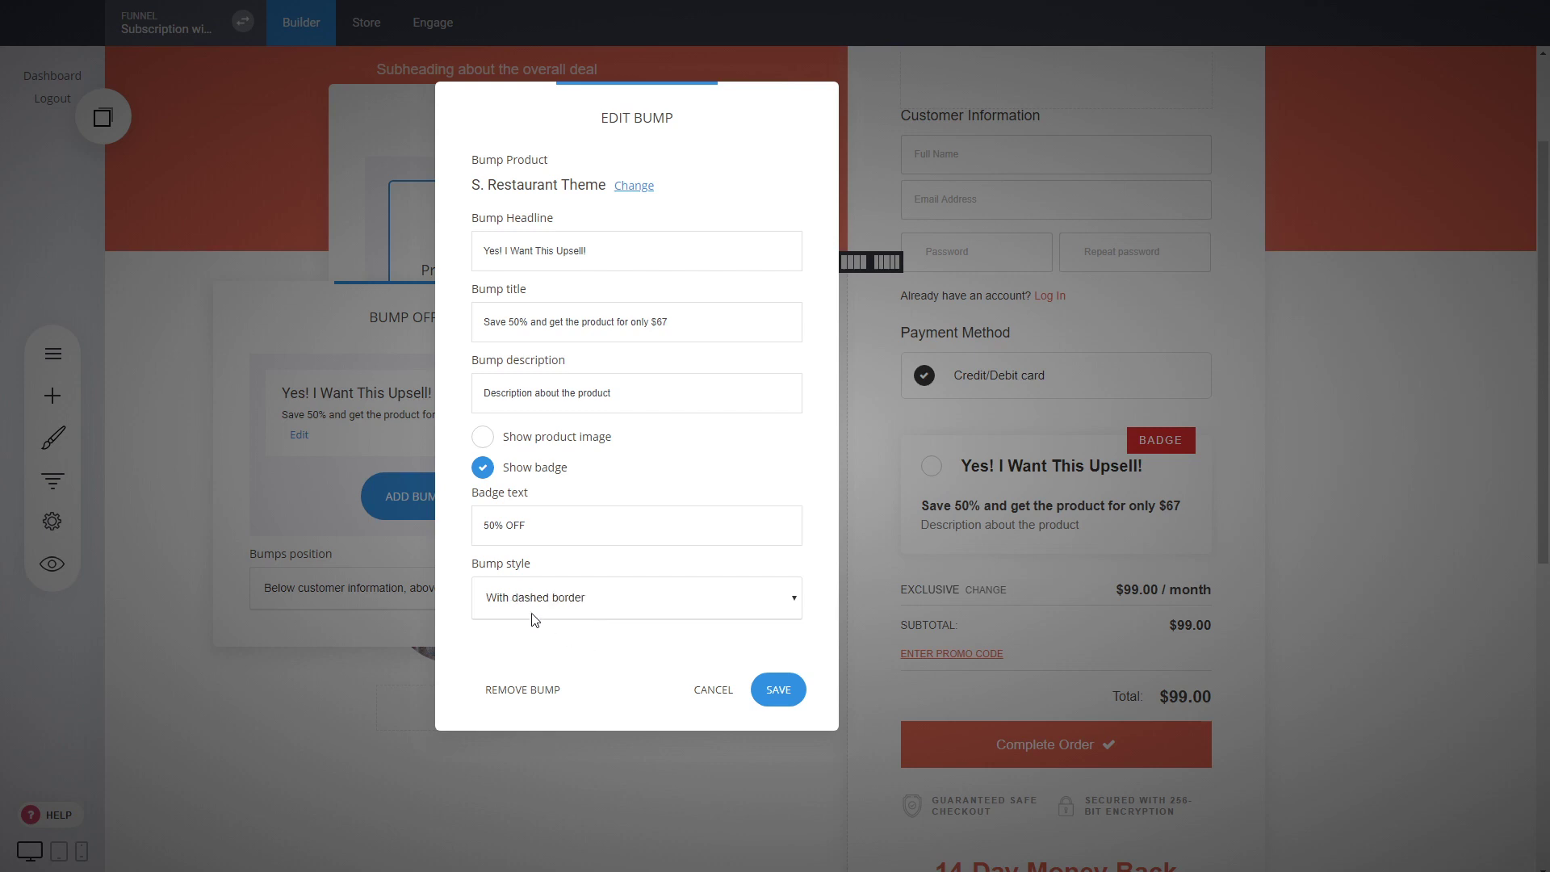
click(785, 698)
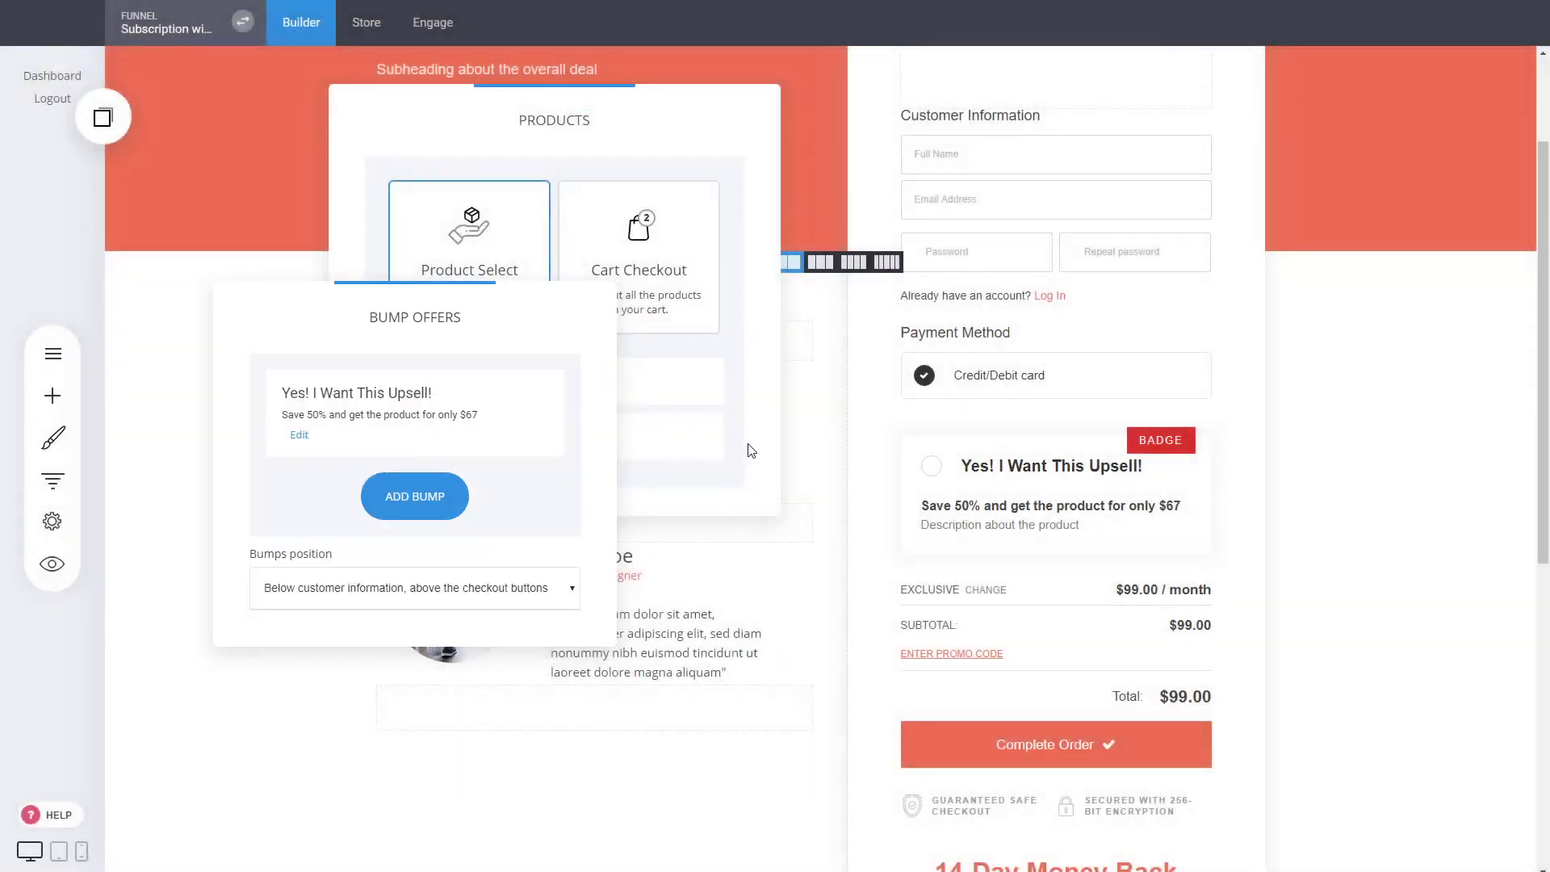
click(742, 480)
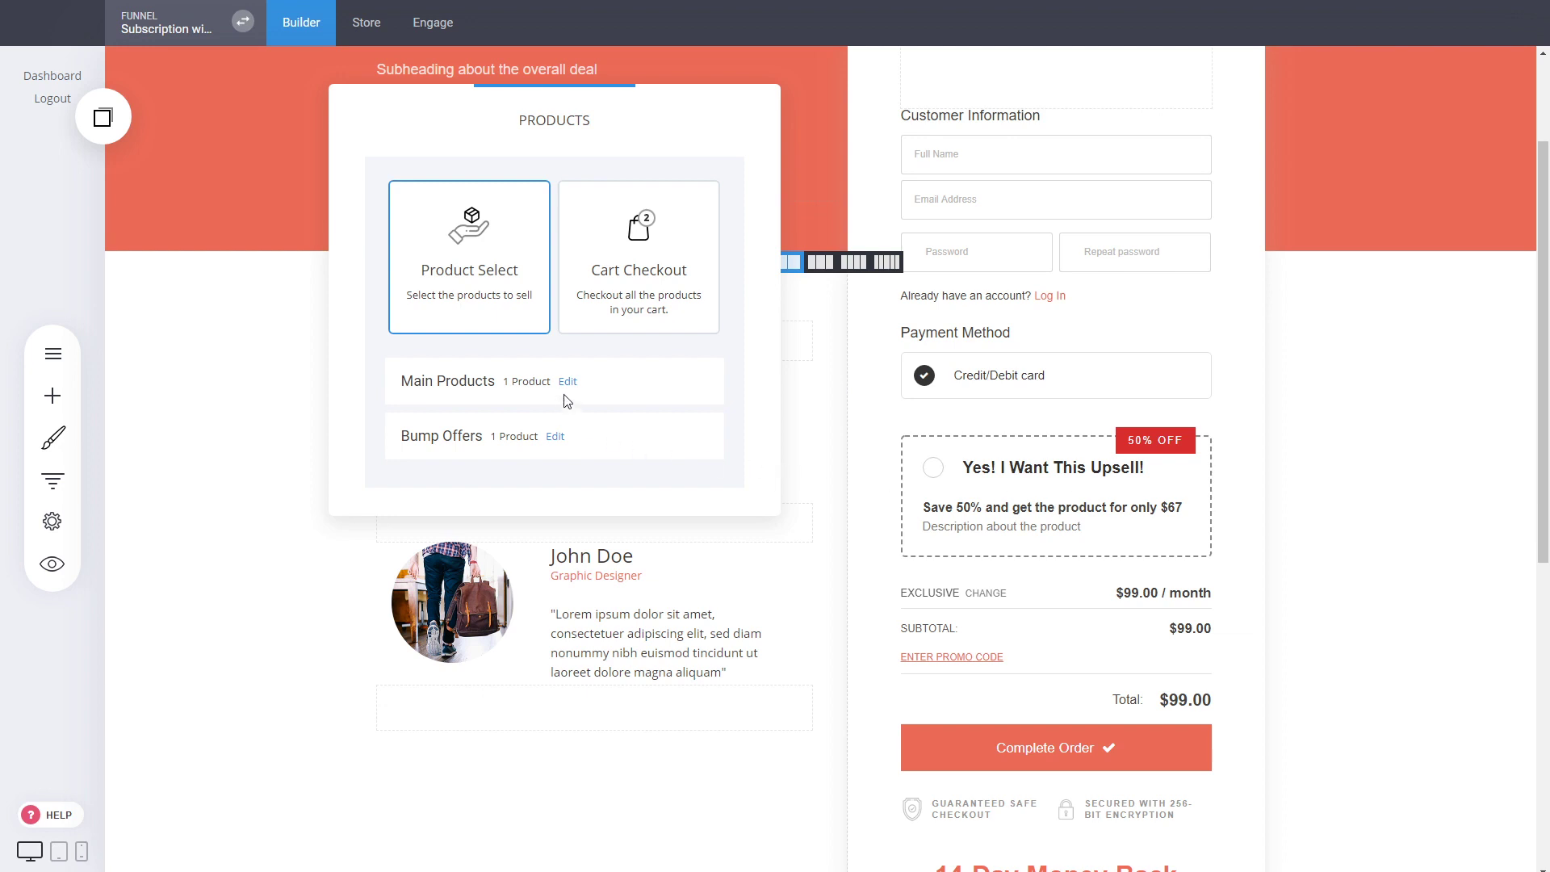
Try the bumps position "Below the order summary (if summary is enabled)" and revert to "Below customer information, above the checkout buttons"
click(556, 436)
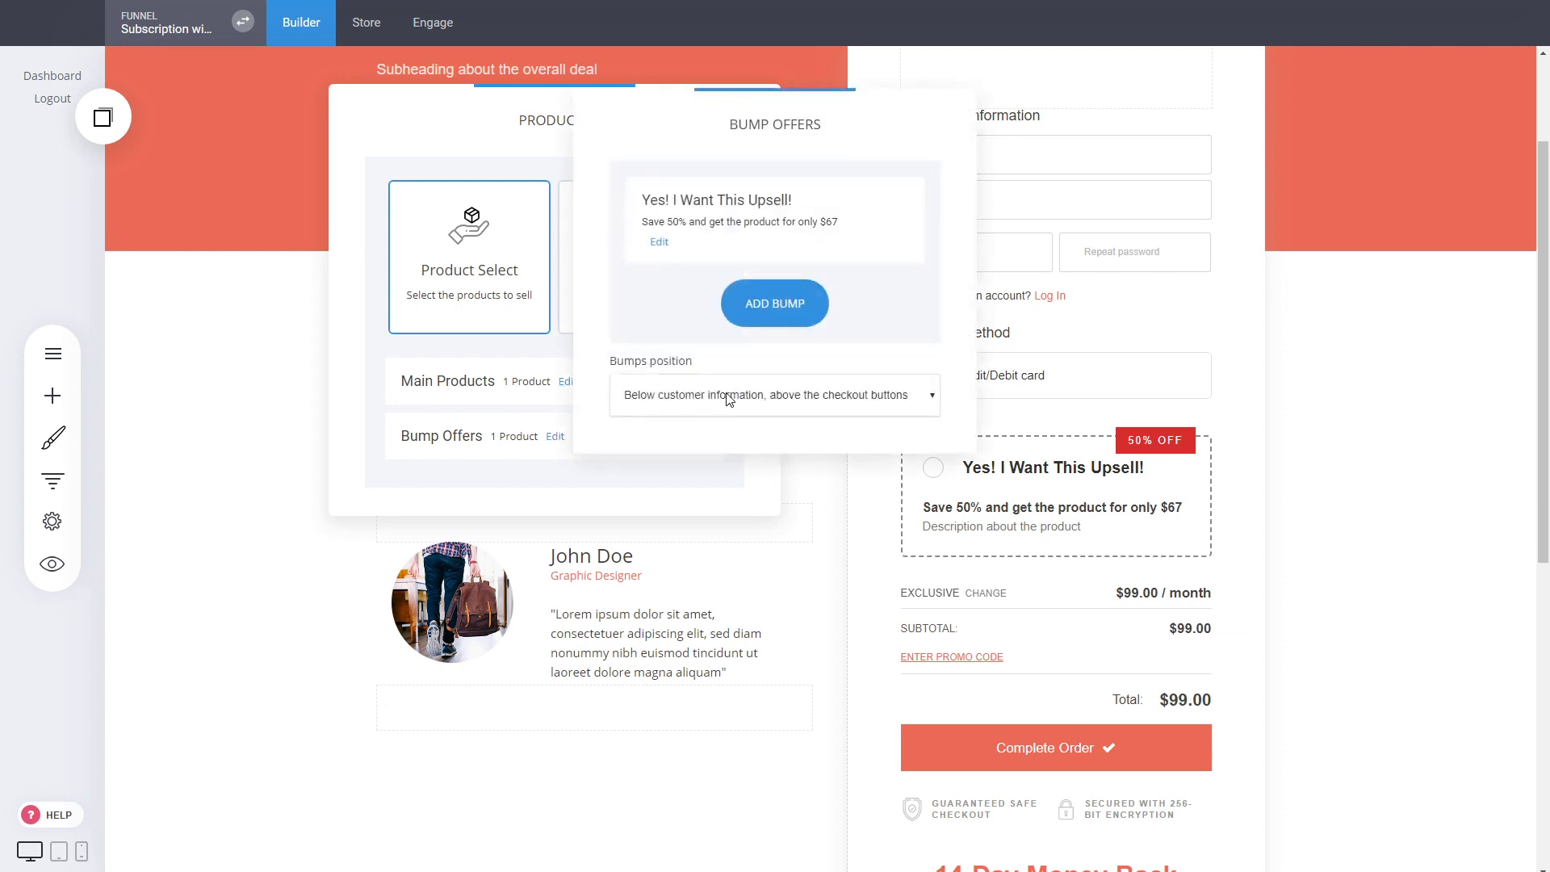
click(715, 443)
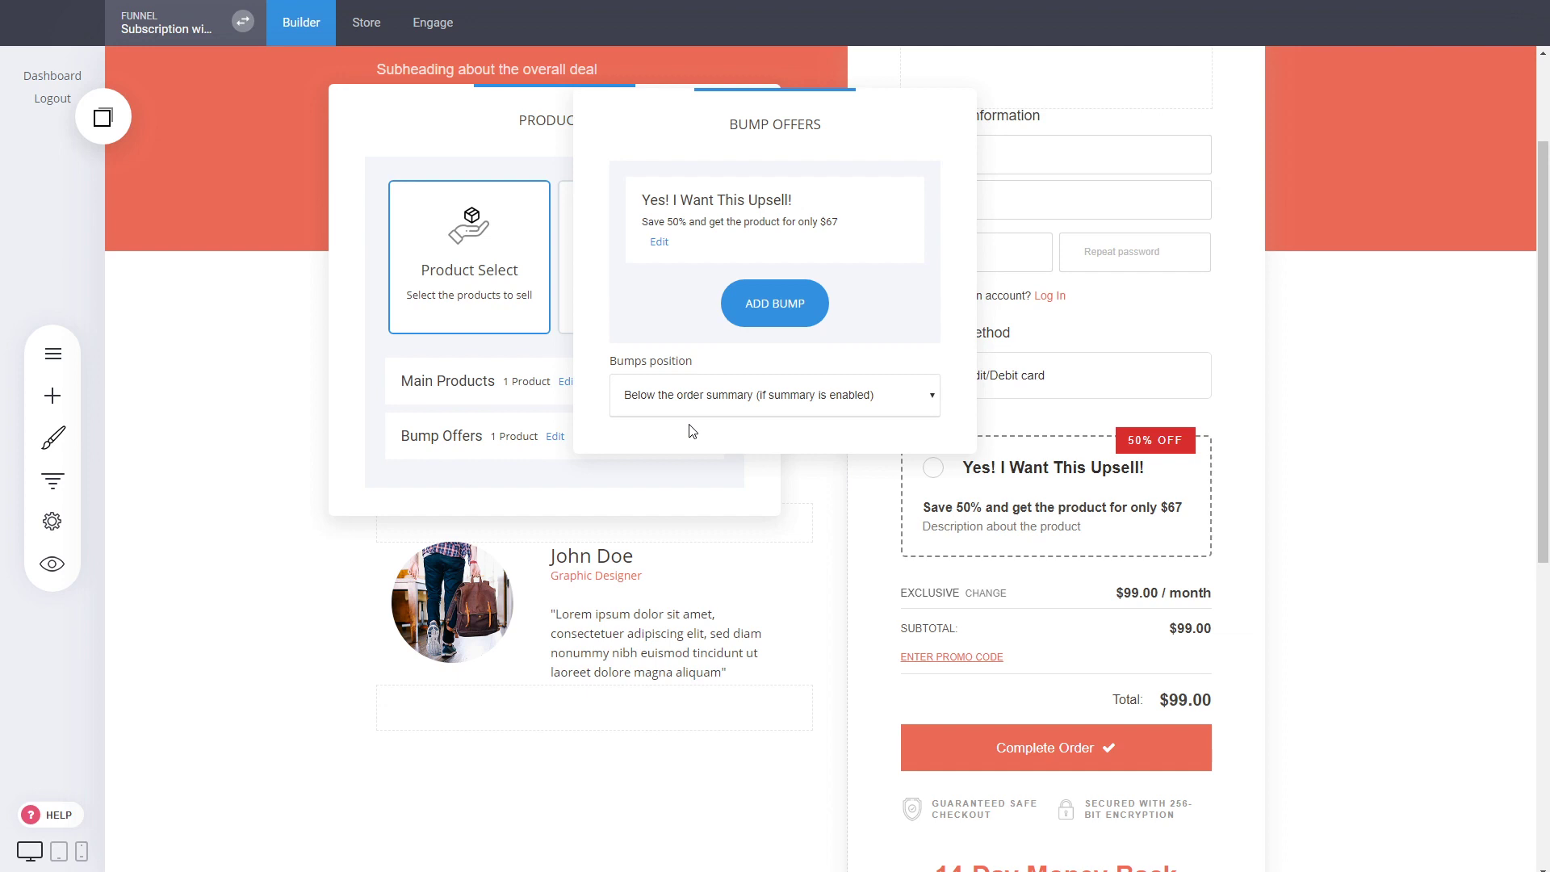
click(692, 431)
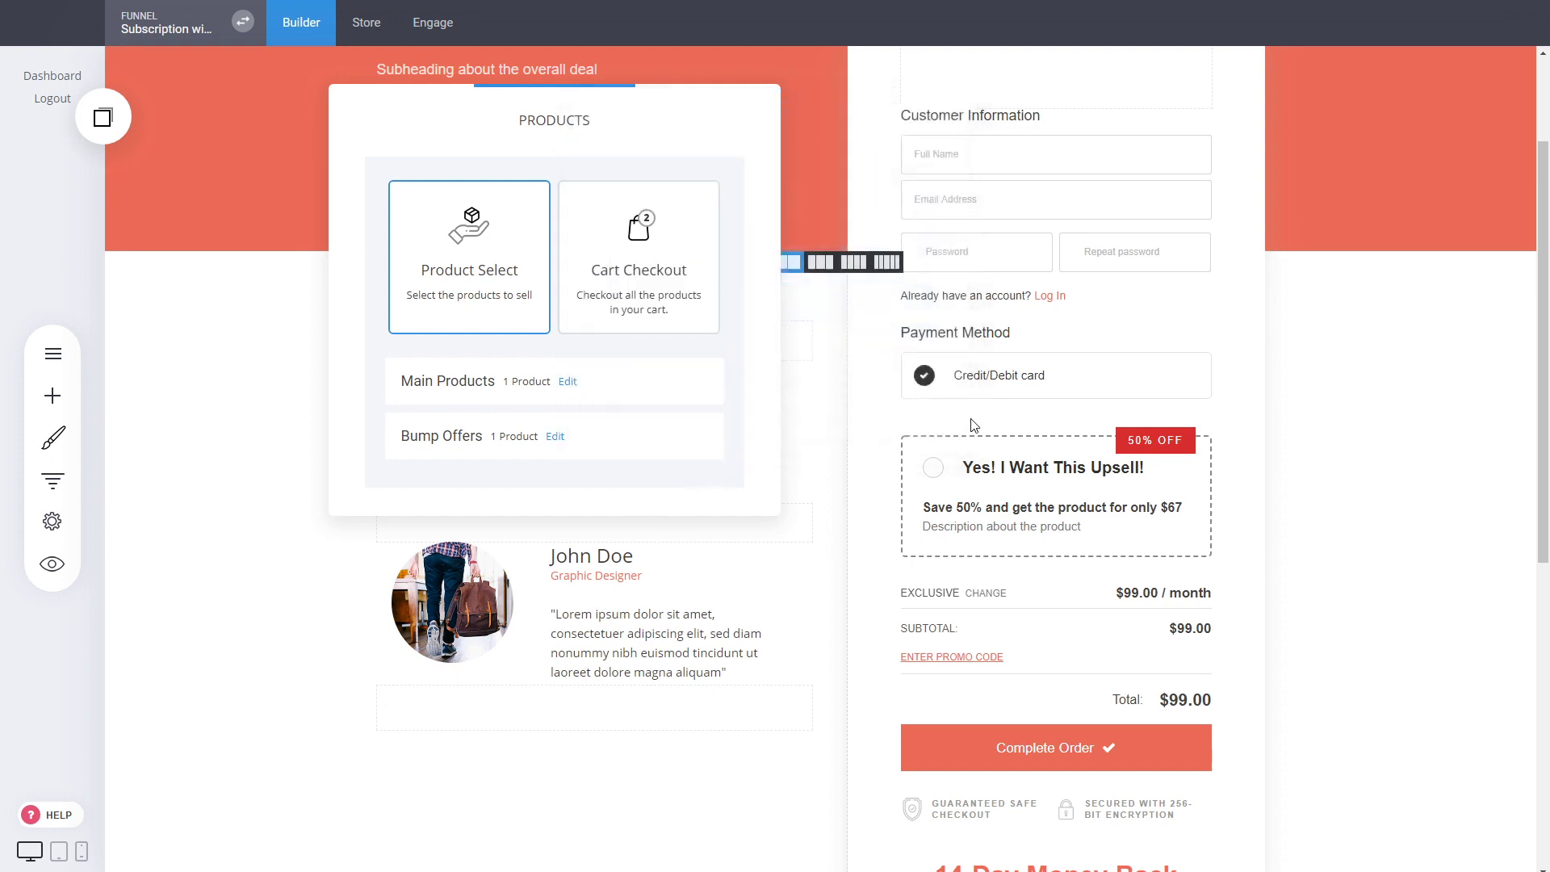
Copy the checkout products widget into a new empty block above the footer
click(1028, 411)
click(1018, 412)
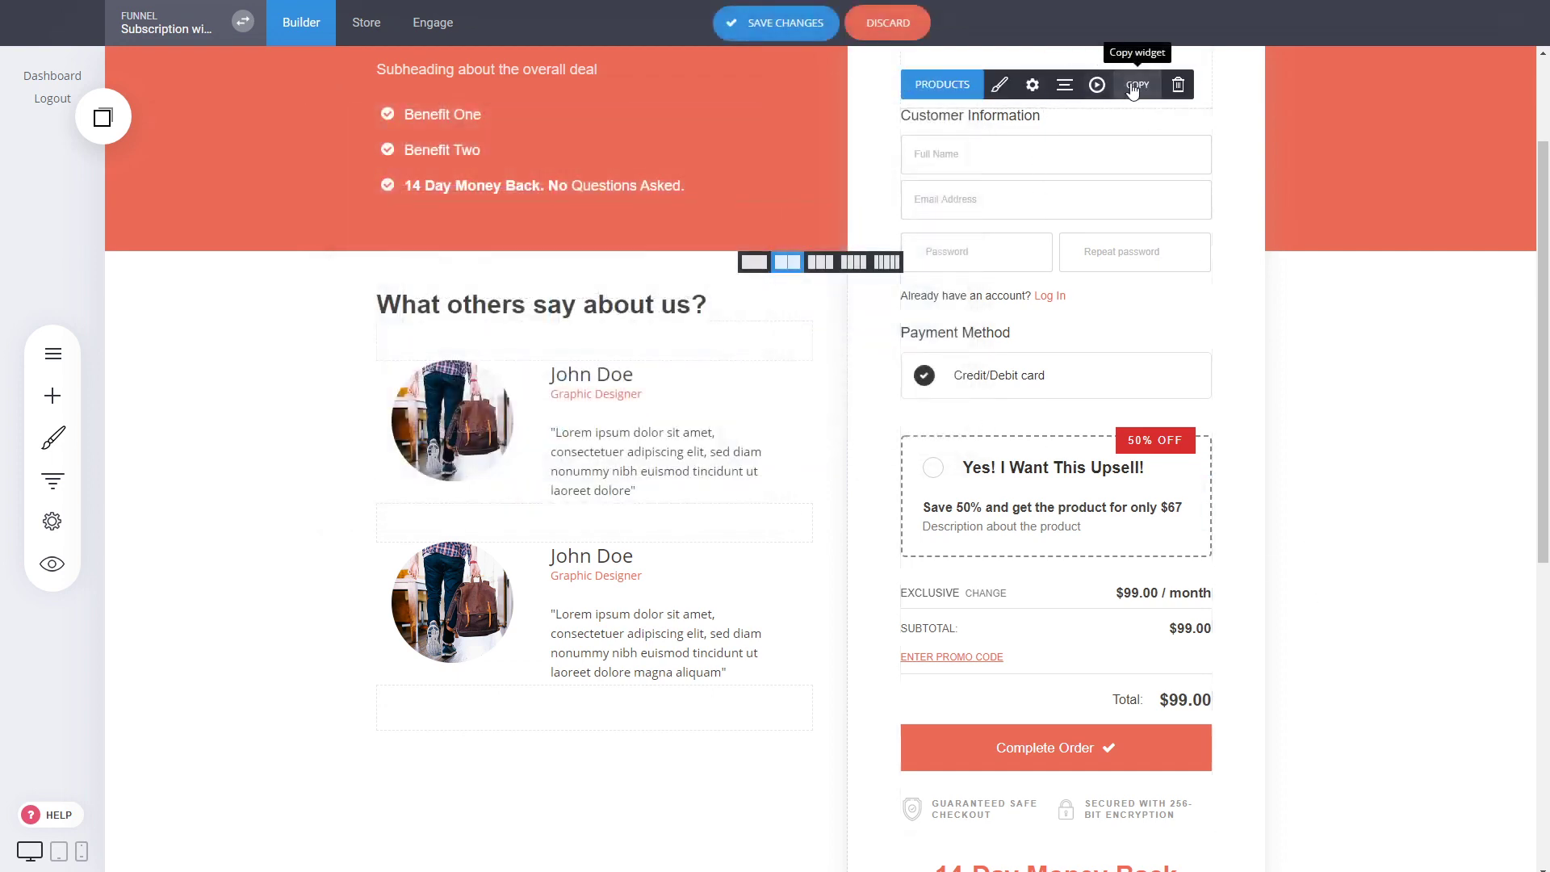
scroll(782, 481, down, 10)
click(810, 582)
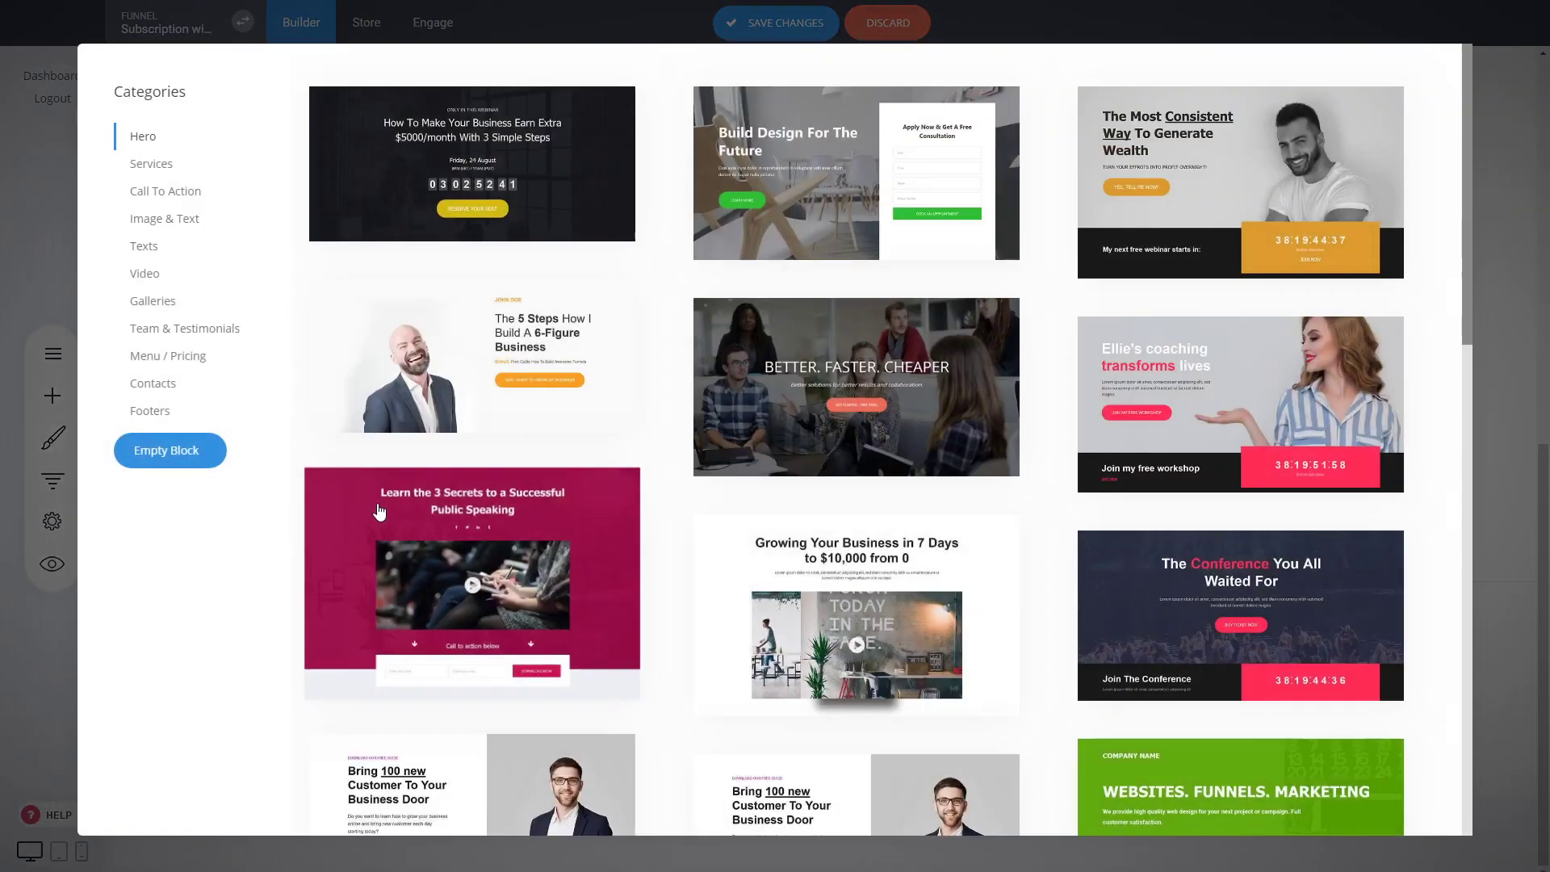
click(379, 512)
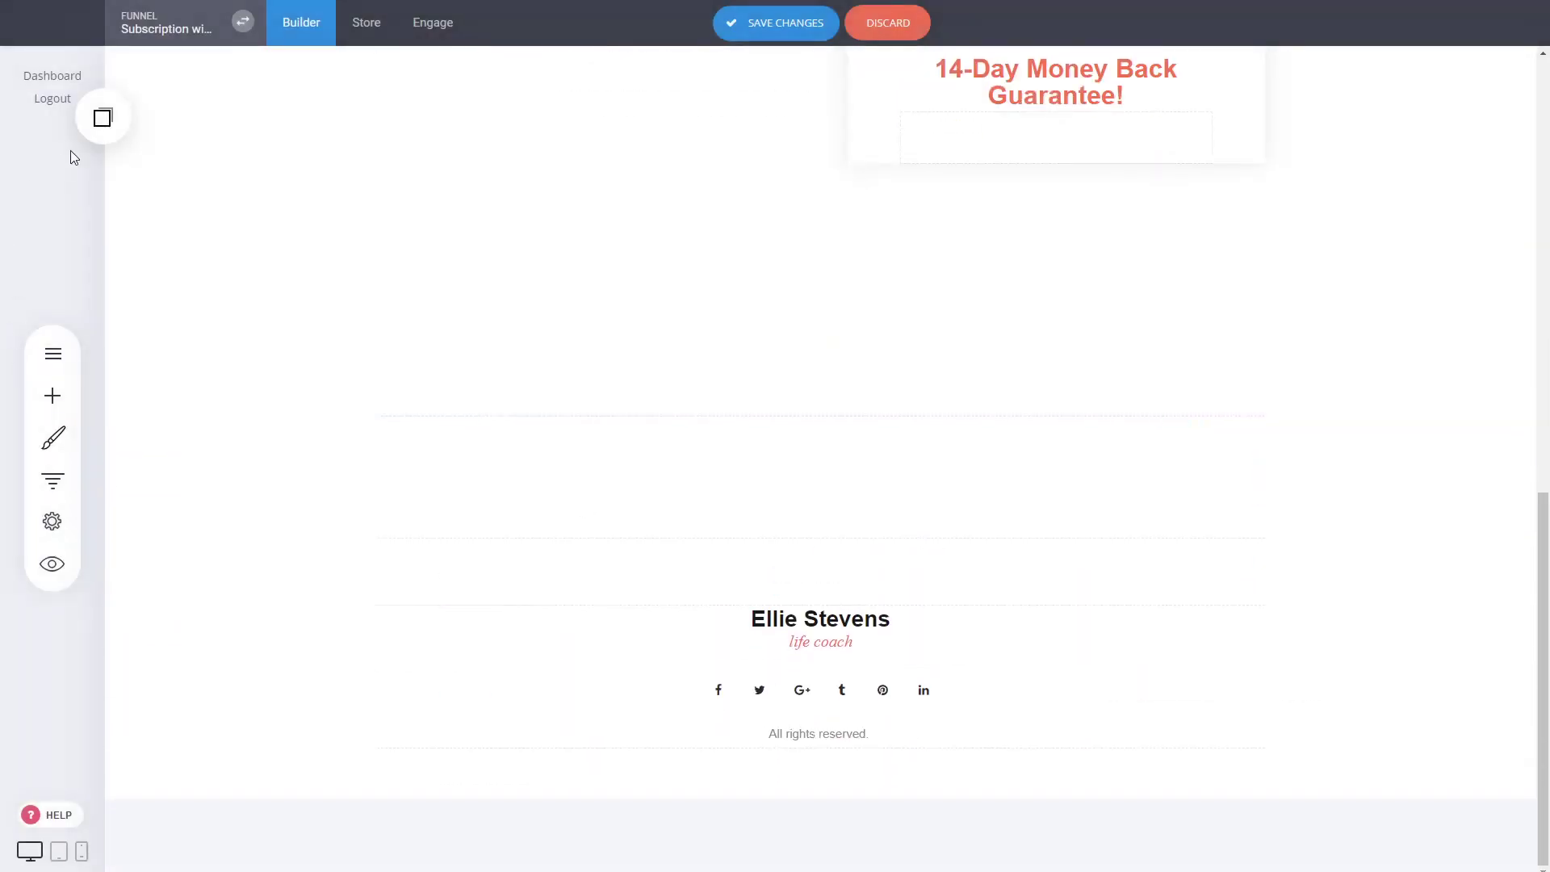
click(102, 118)
drag(111, 180, 843, 453)
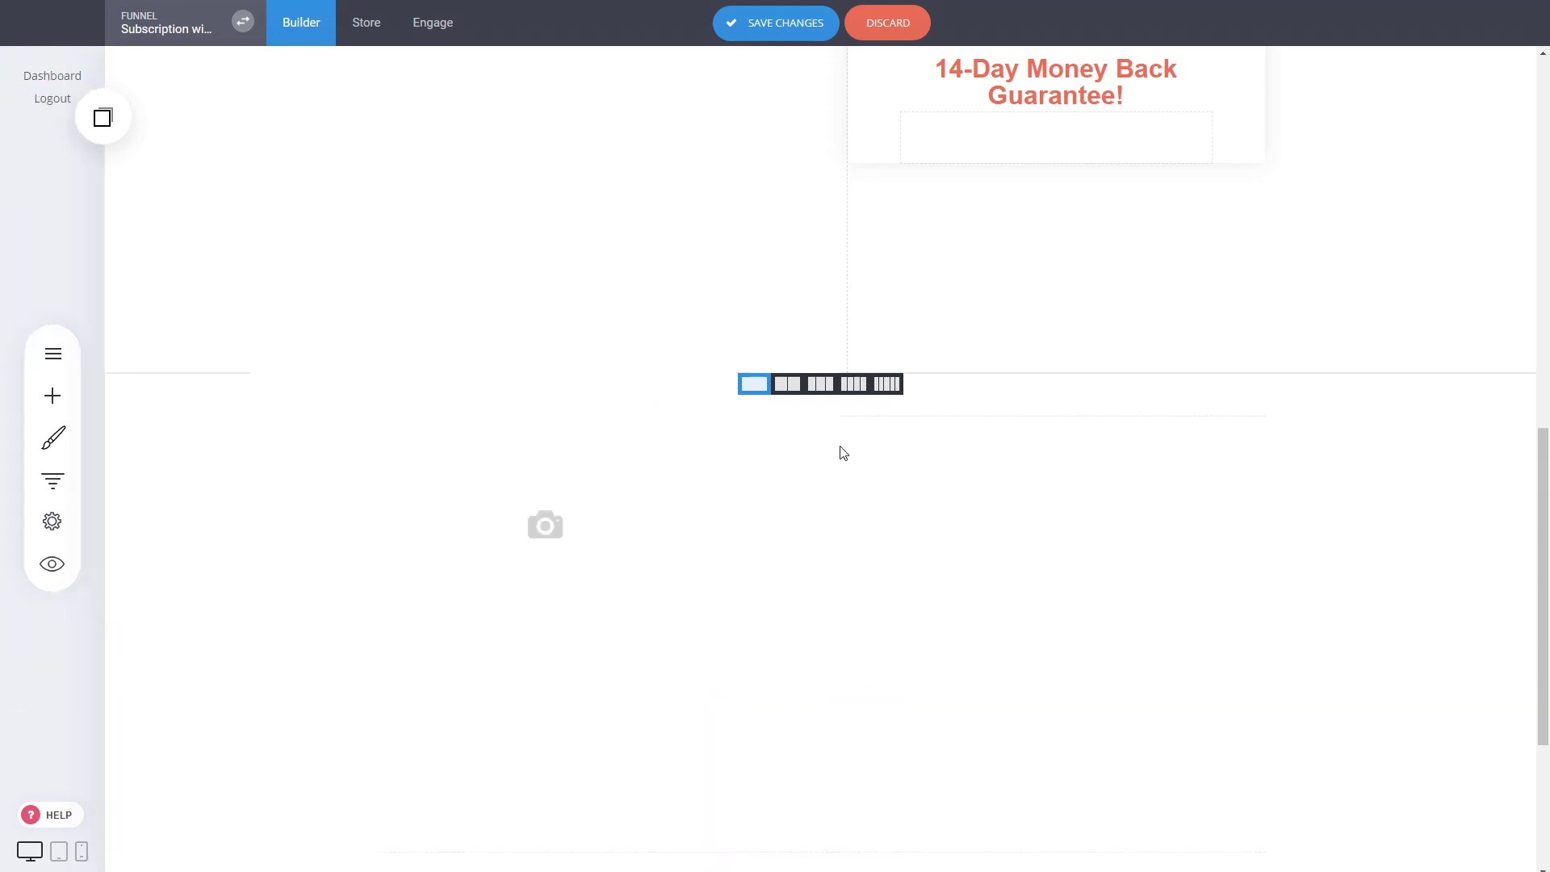
Enable the order summary in the styling of the copied checkout widget
scroll(990, 562, down, 2)
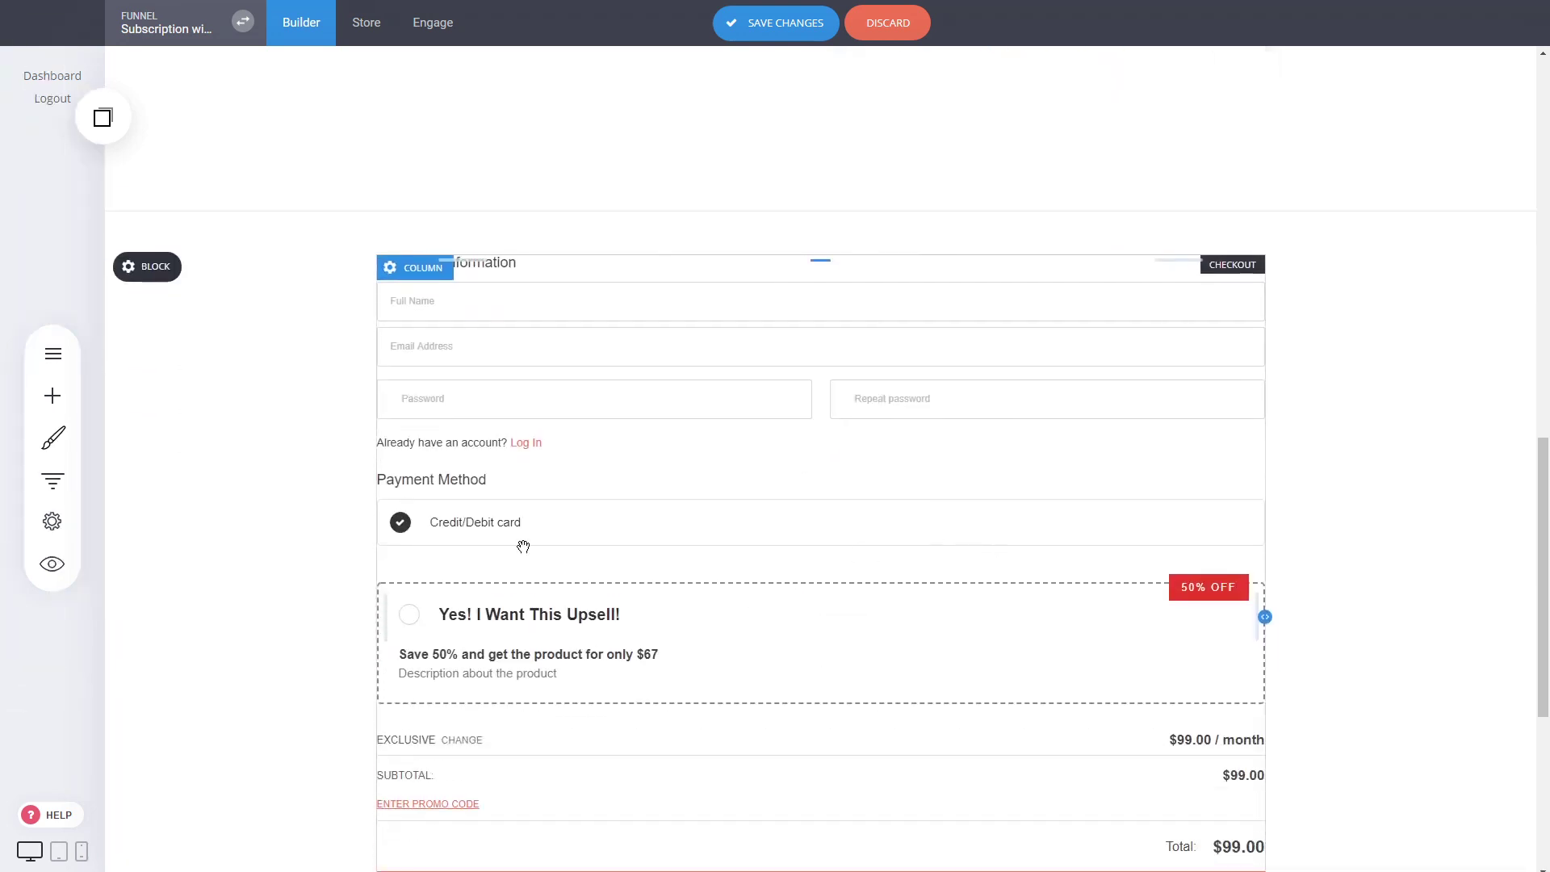
scroll(523, 546, down, 2)
scroll(983, 540, up, 3)
click(747, 630)
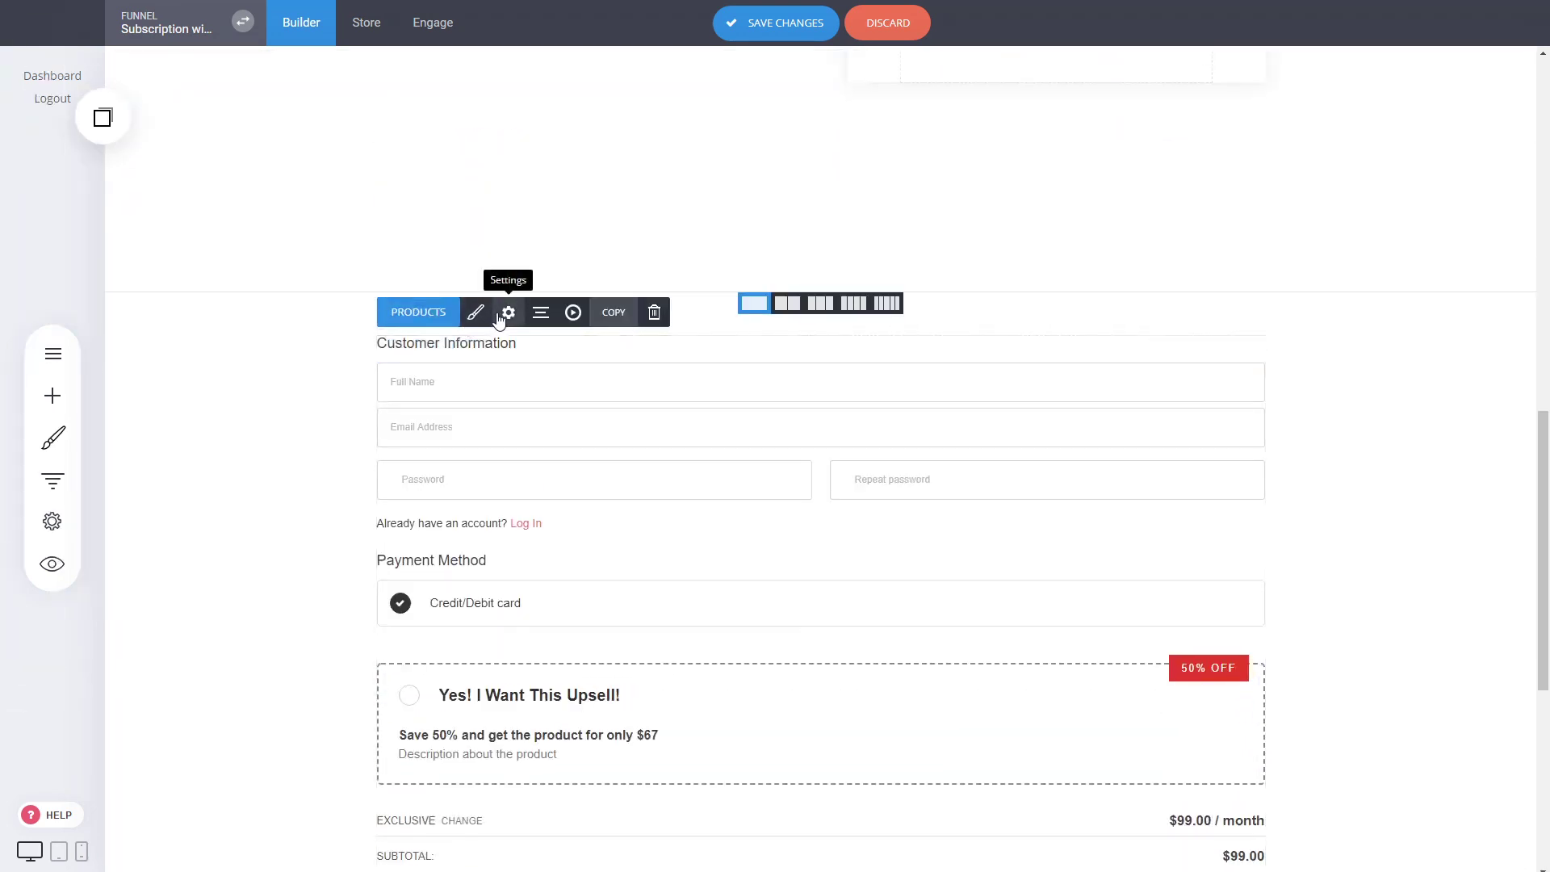
click(487, 315)
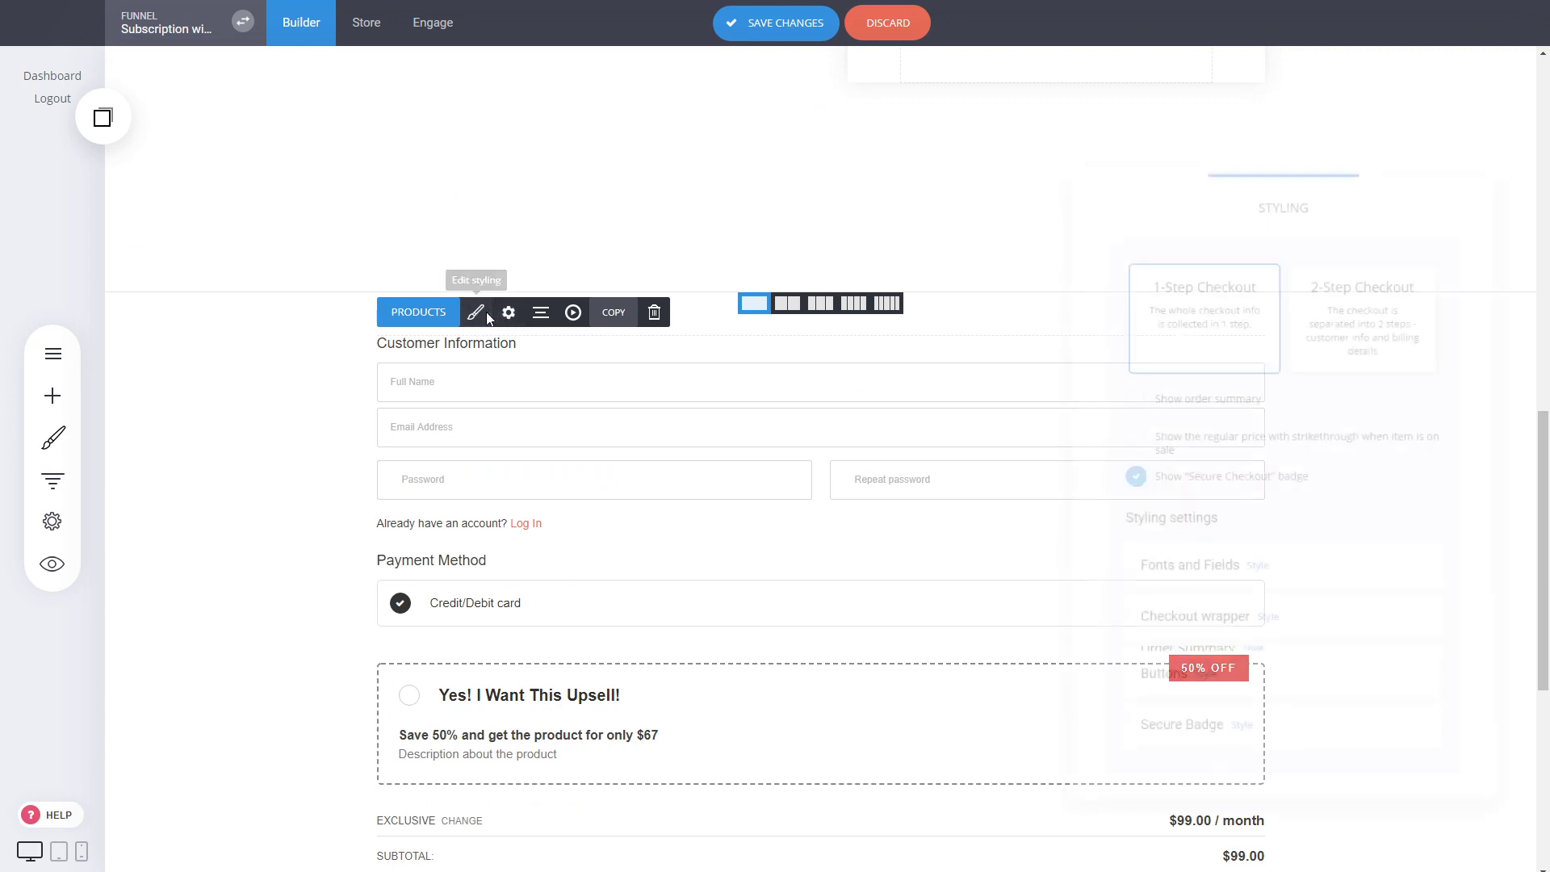
click(1220, 403)
click(831, 526)
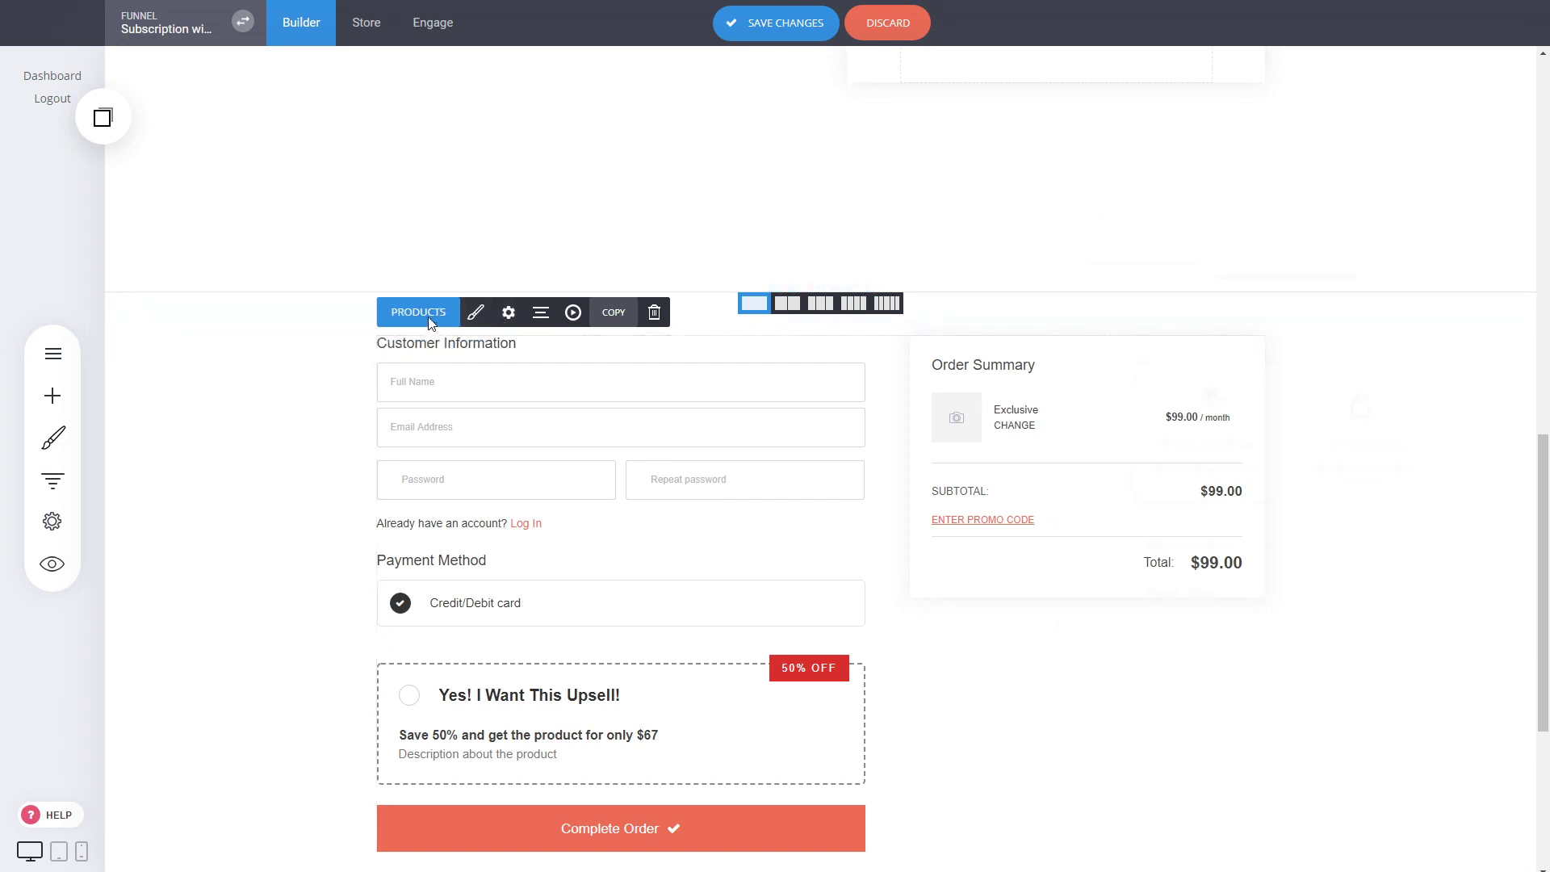
Set the copied checkout's bumps position to "Below the order summary (if summary is enabled)" and save the page changes
click(429, 323)
click(1284, 607)
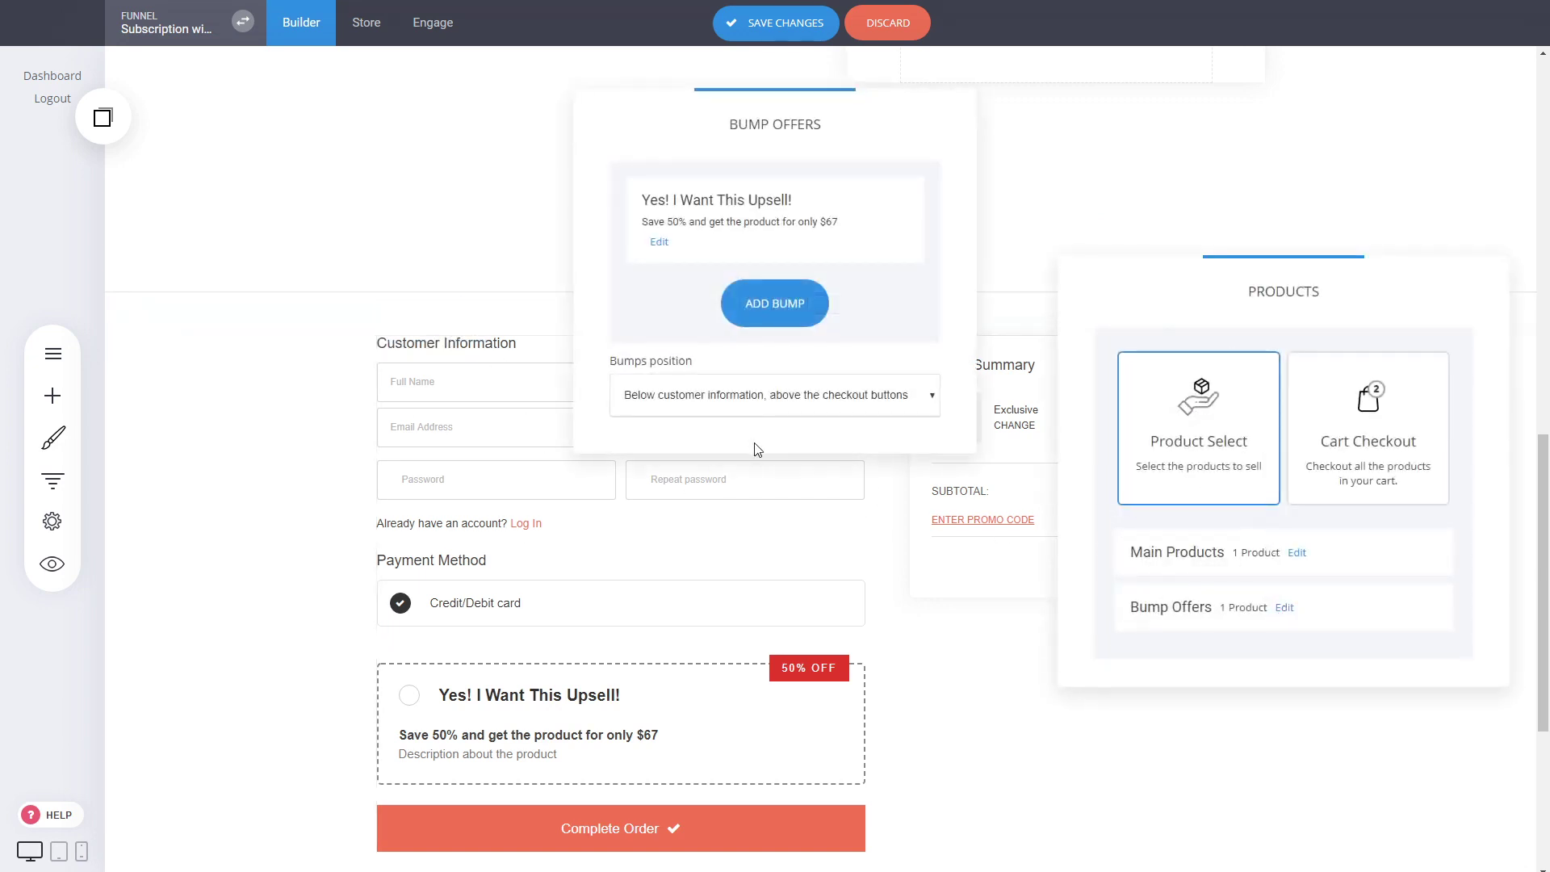
click(690, 438)
click(732, 572)
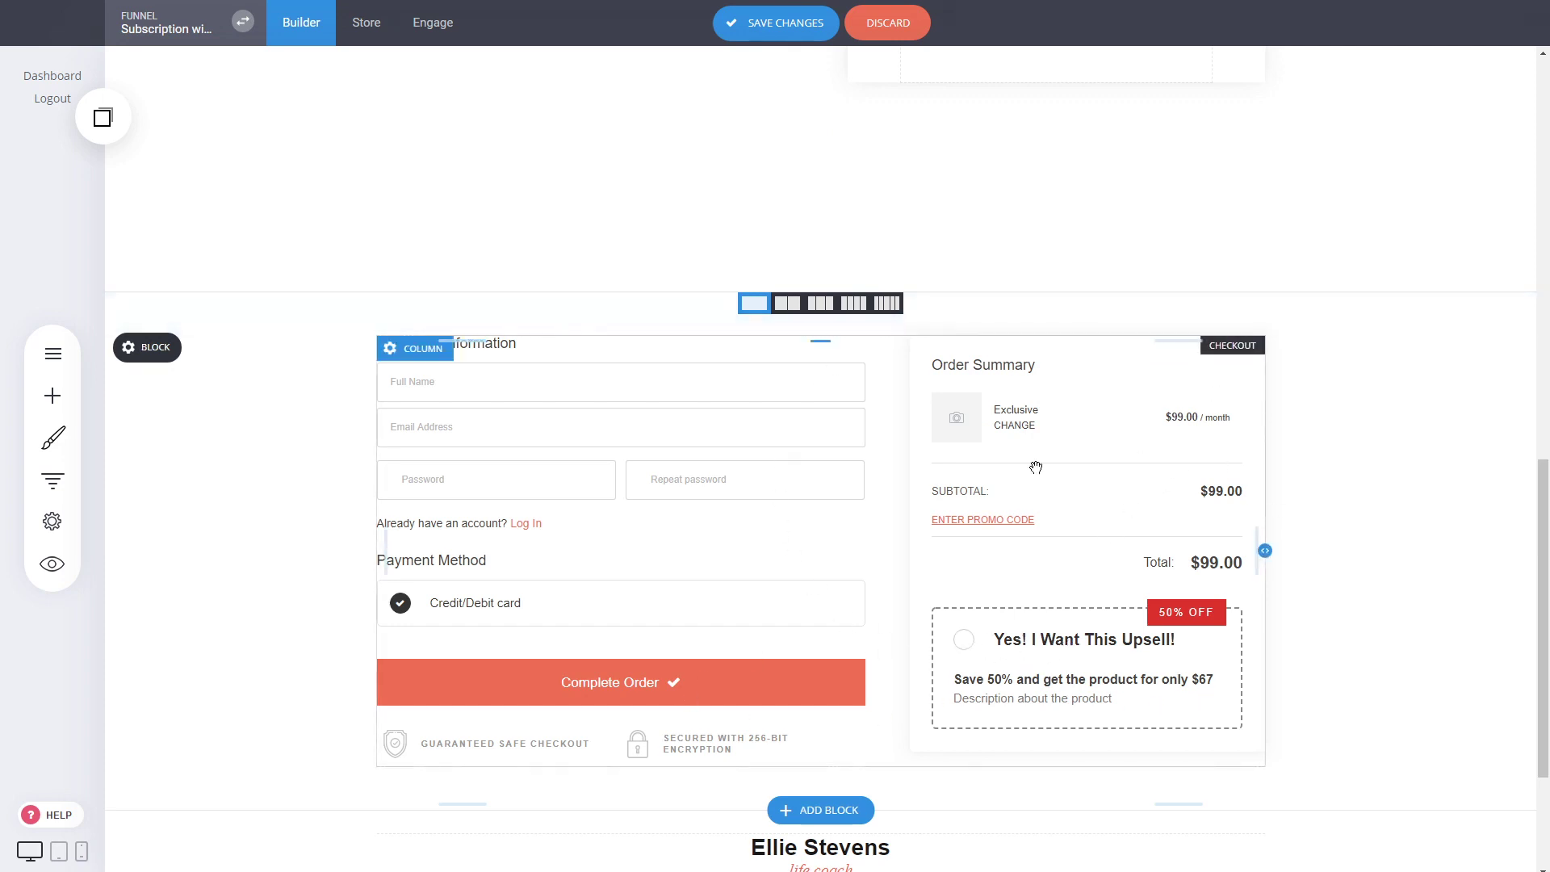
scroll(945, 493, up, 5)
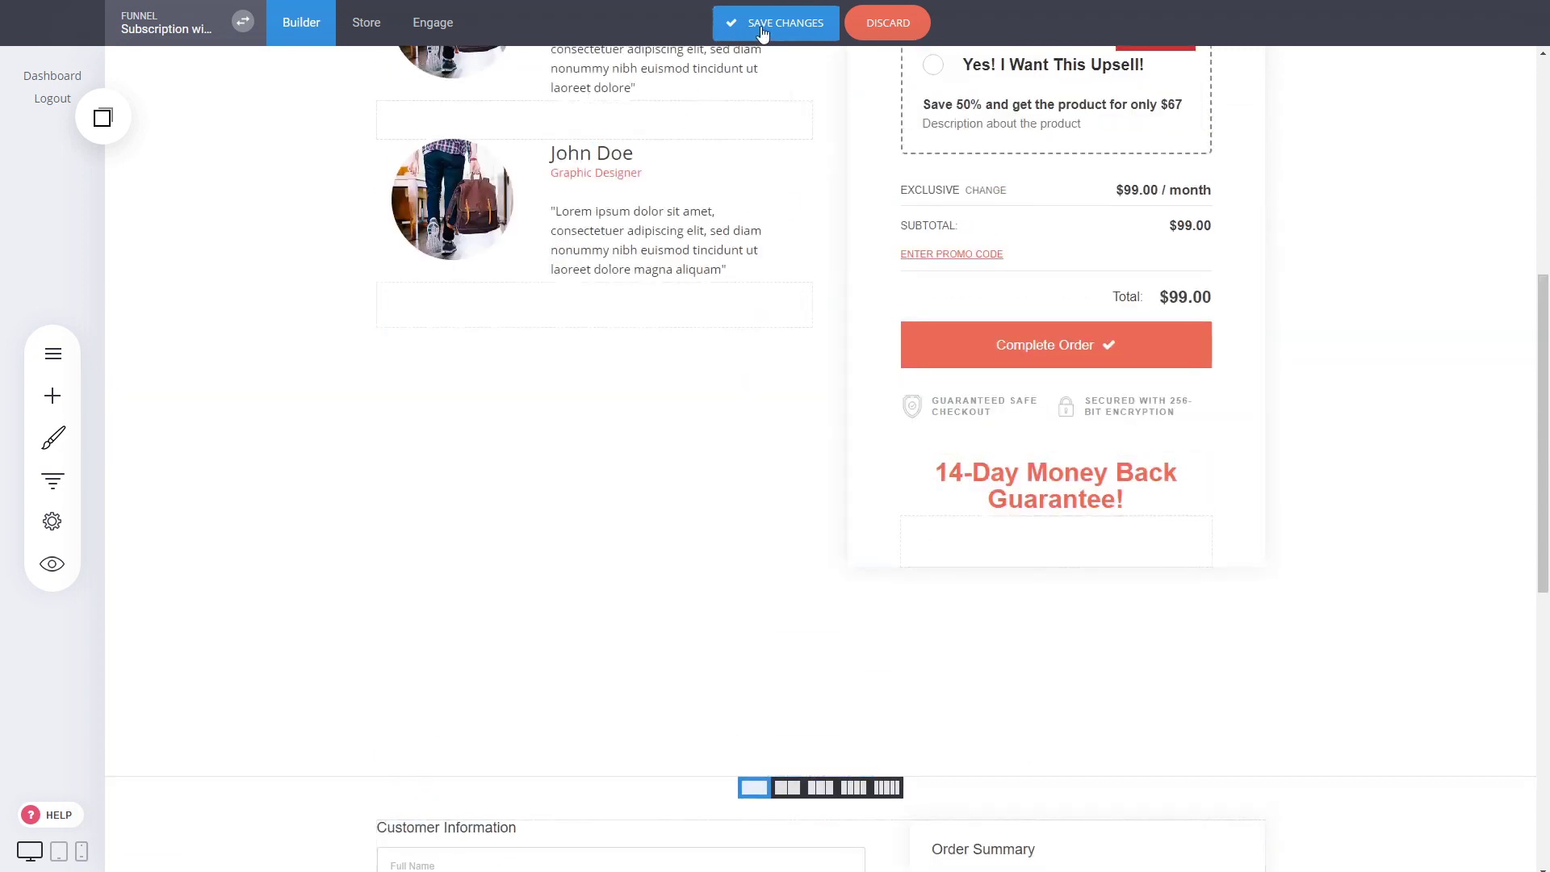
click(739, 31)
Preview the website and select the 50% OFF upsell bump in the checkout form
click(51, 564)
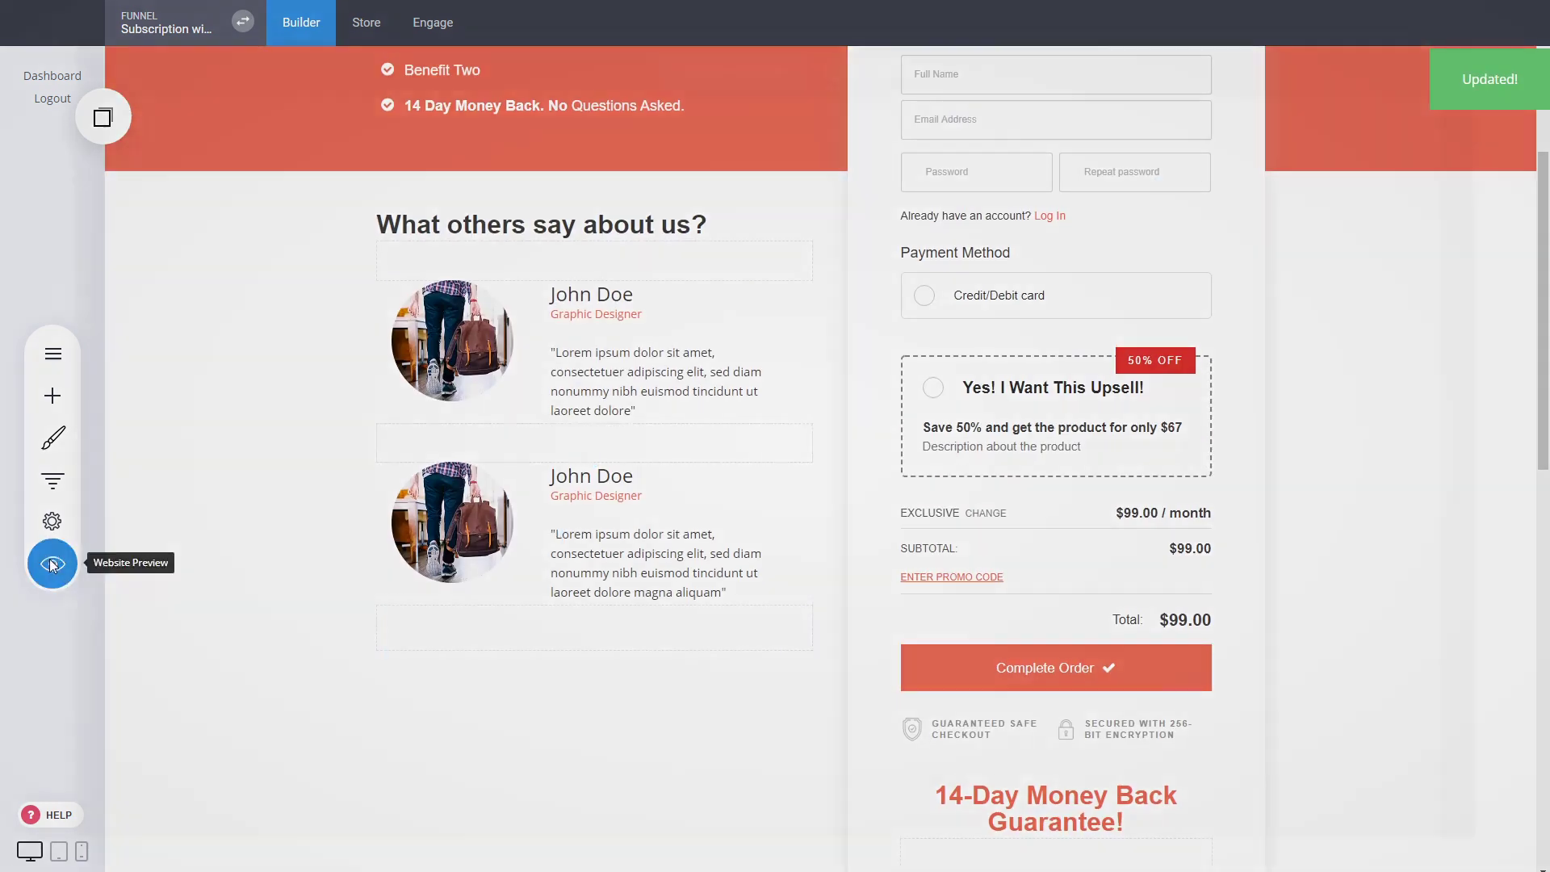
scroll(1055, 478, down, 1)
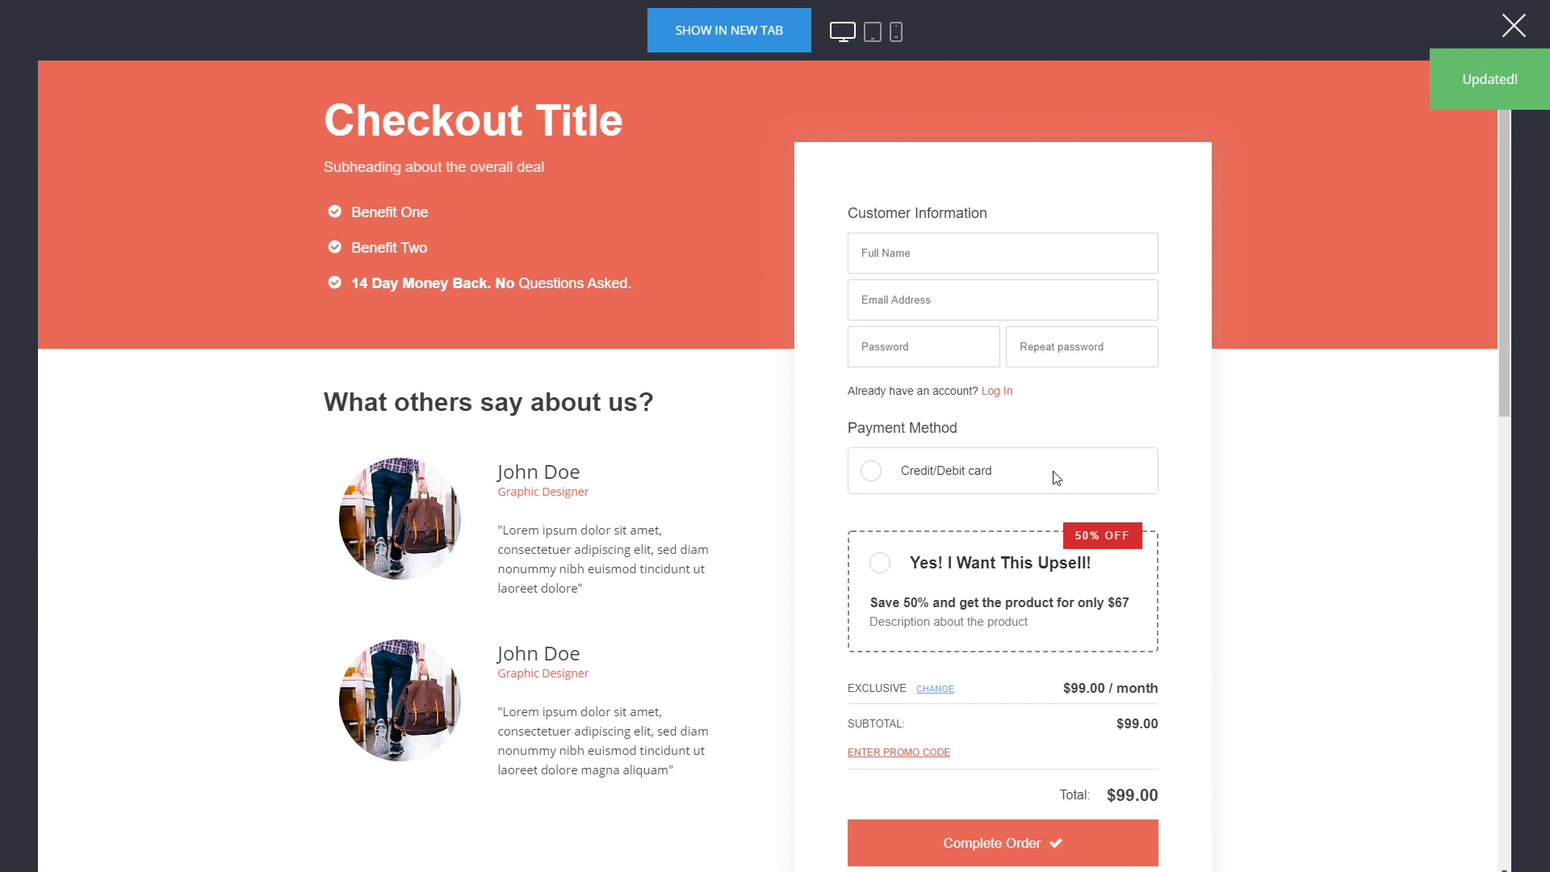
click(979, 572)
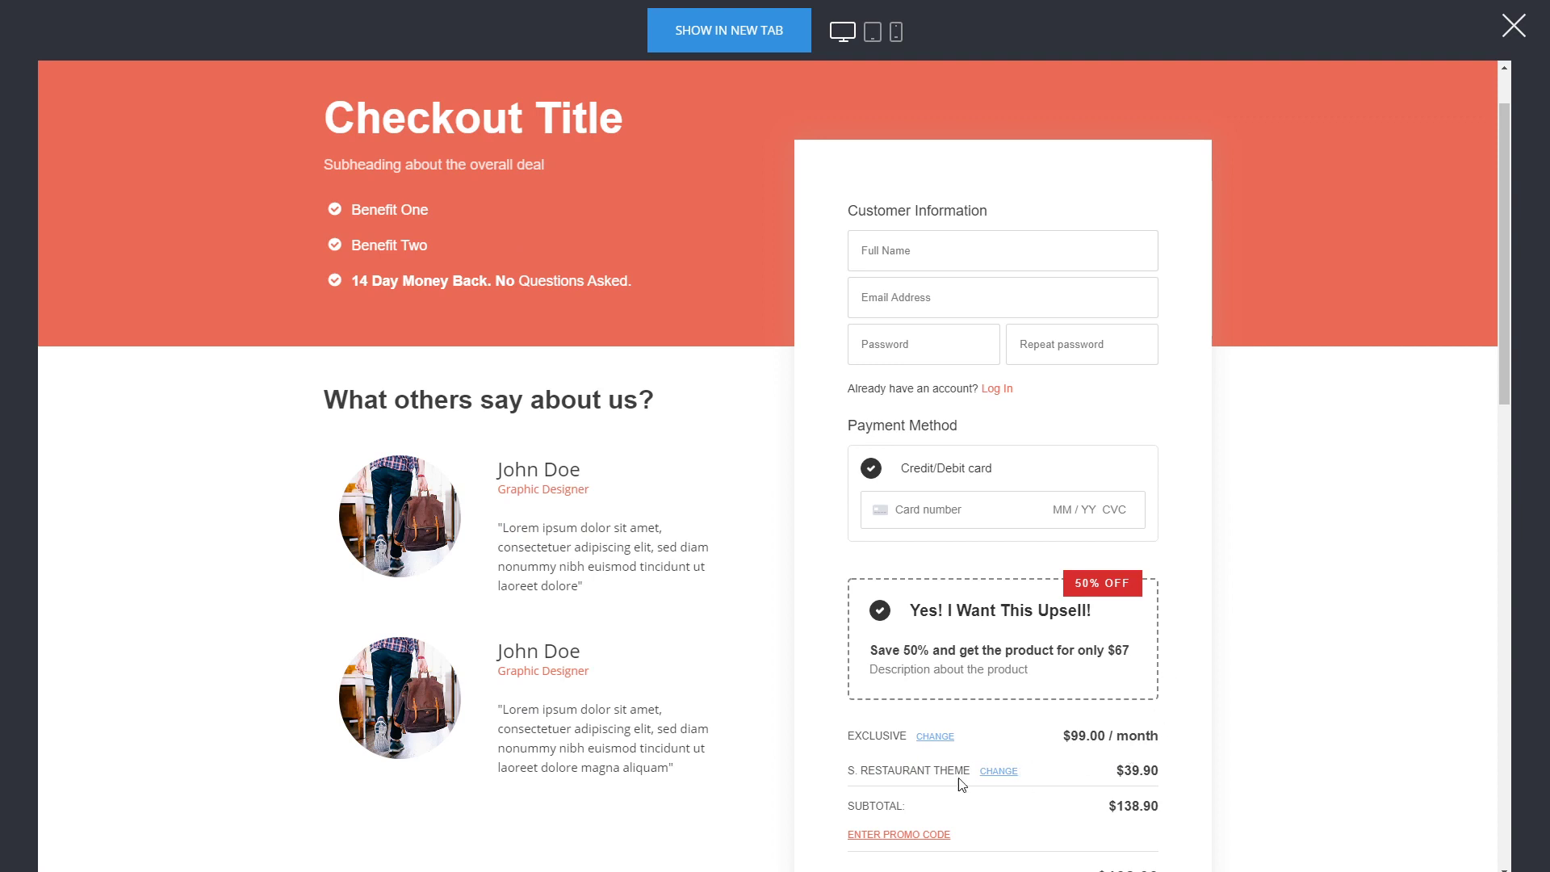
Select the 50% OFF upsell bump below the copied checkout's order summary, review both checkout forms' totals, and close the preview
scroll(1163, 706, down, 2)
scroll(1130, 604, down, 10)
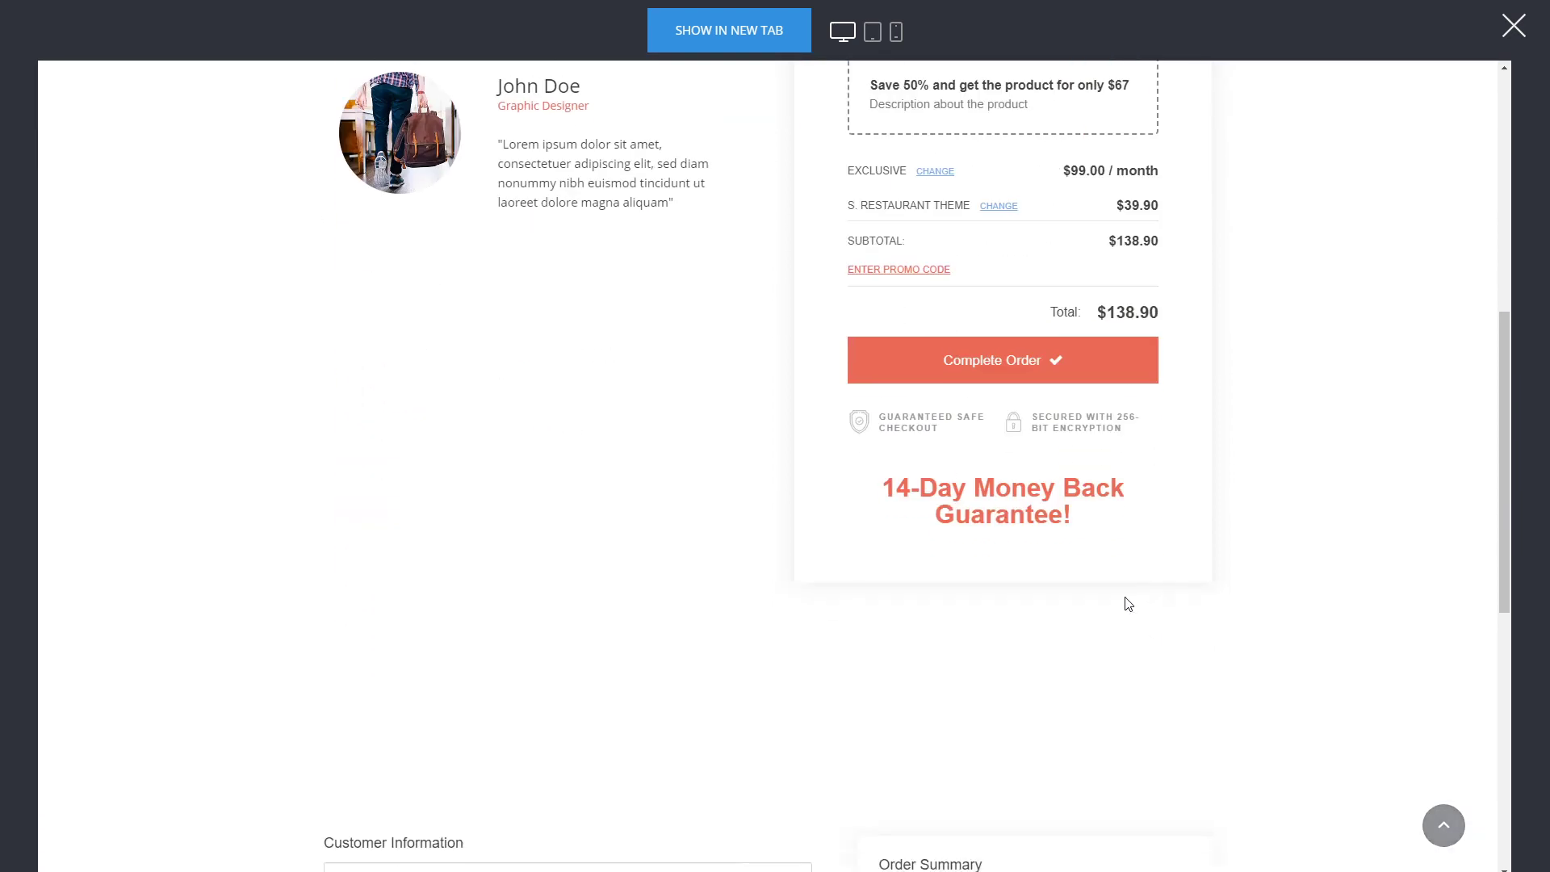
click(1003, 636)
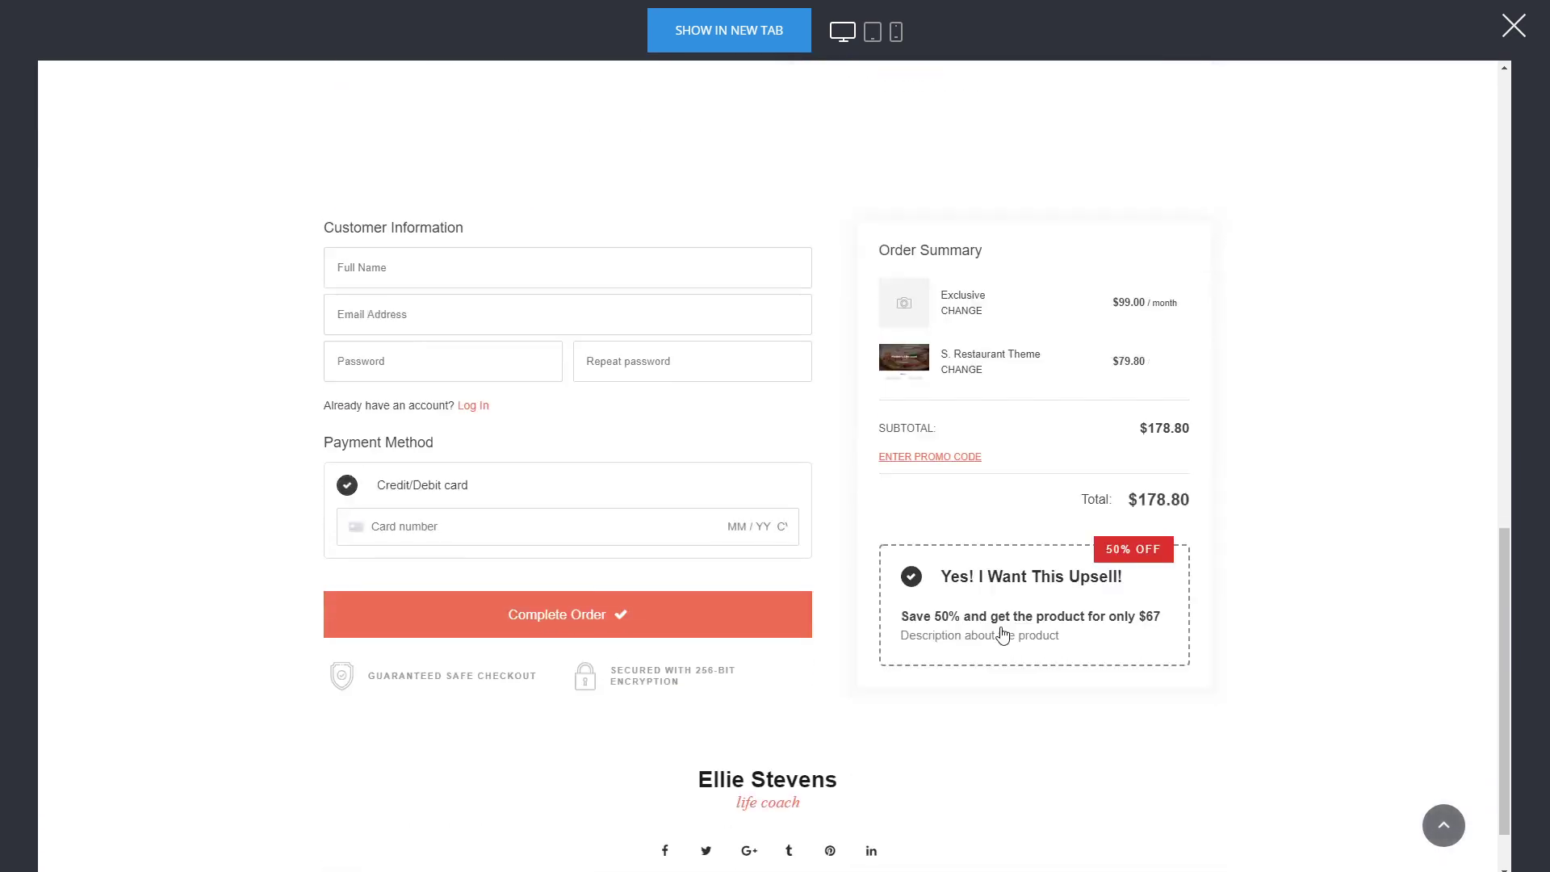
scroll(1037, 437, up, 15)
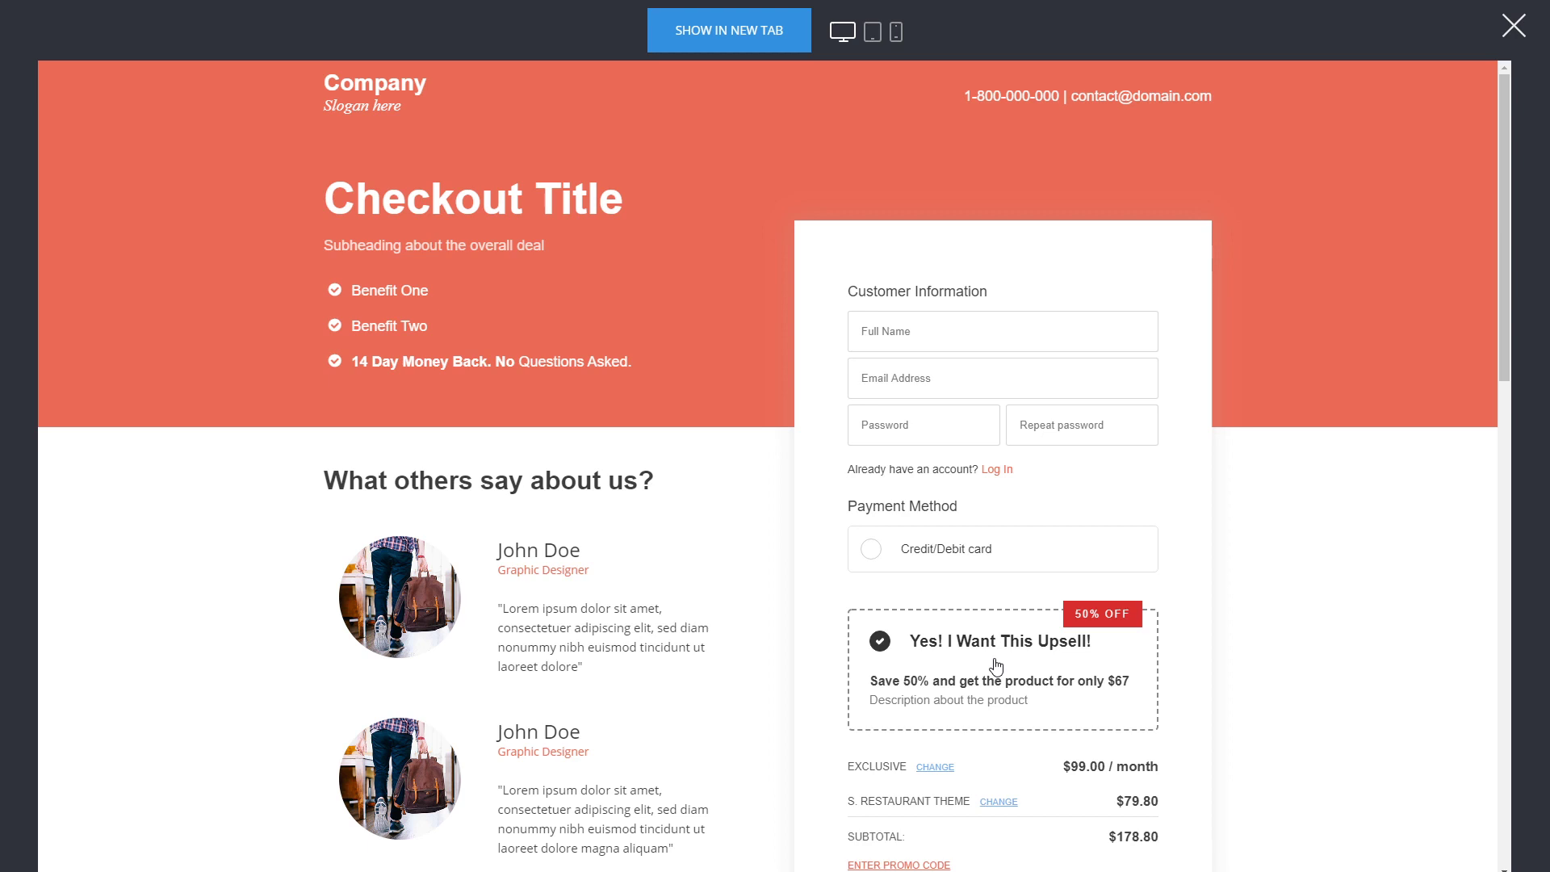
scroll(980, 658, down, 1)
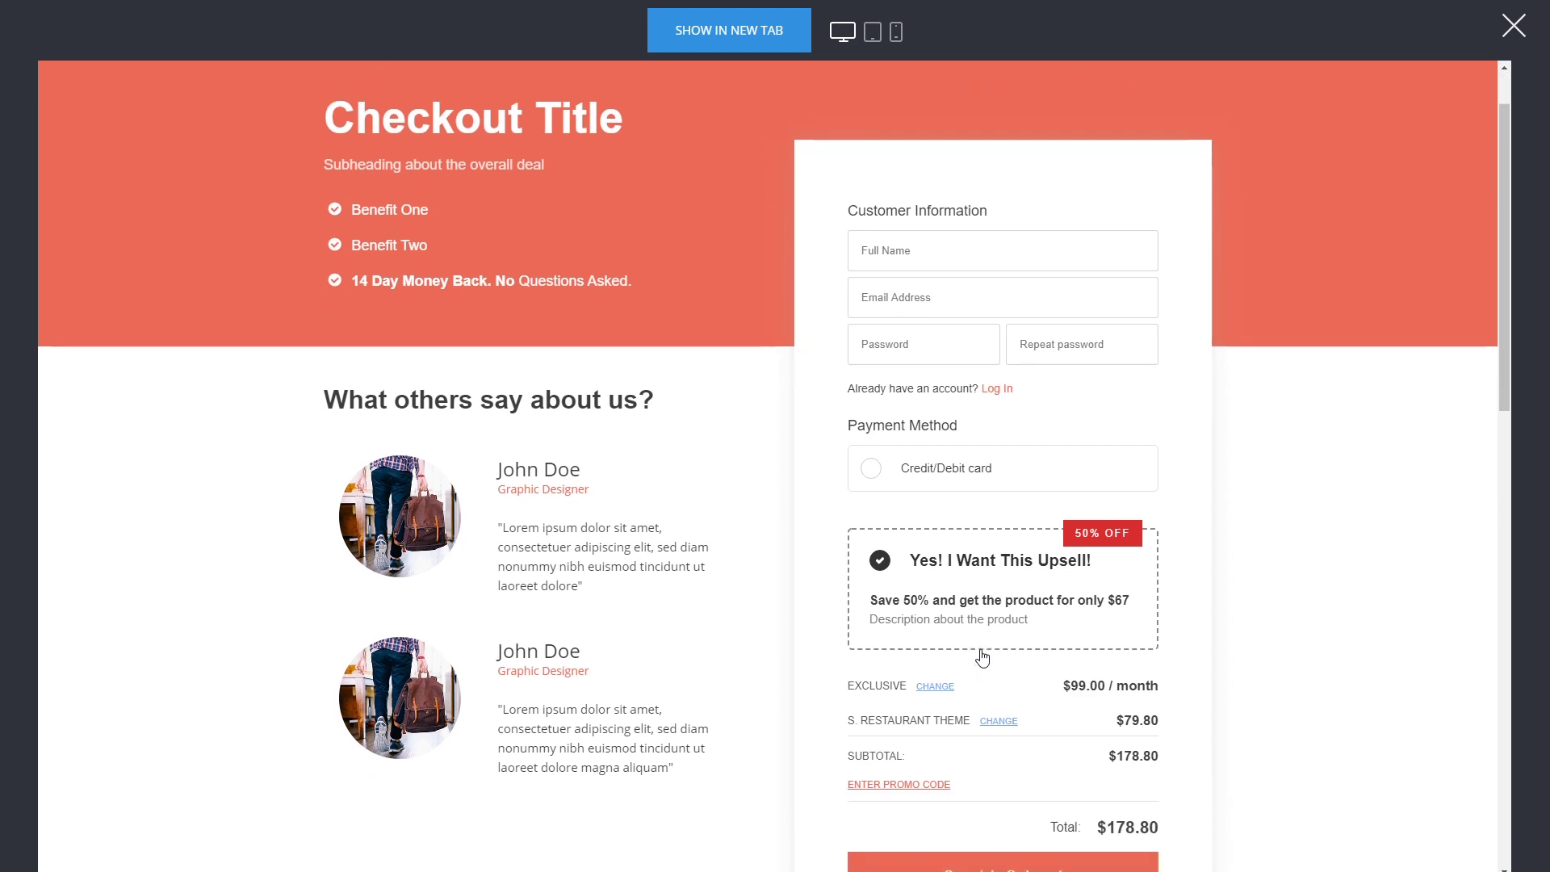
scroll(968, 648, down, 1)
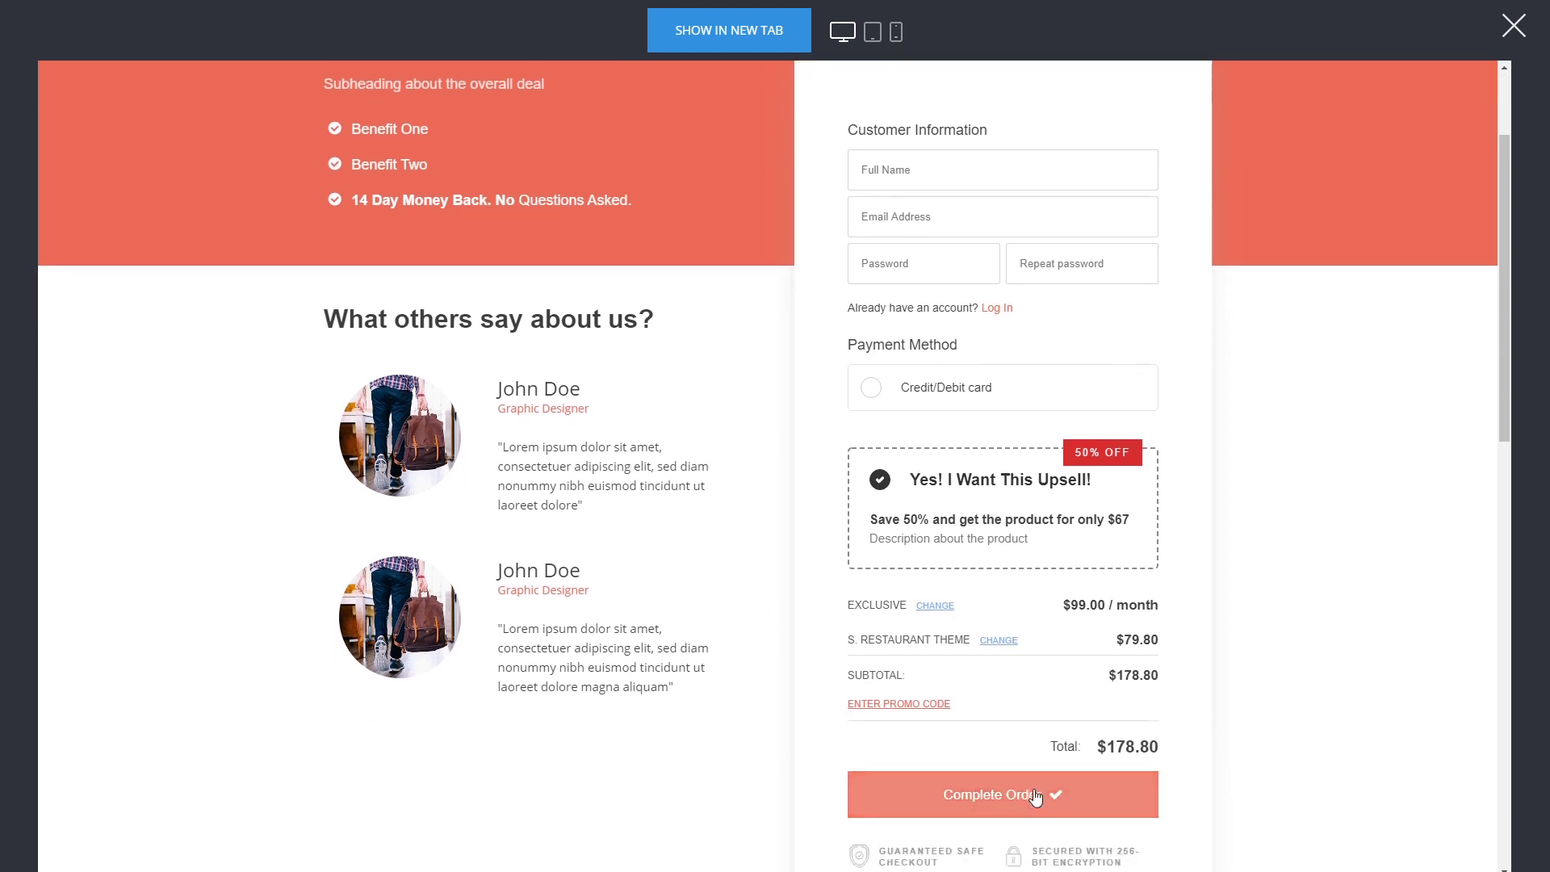
click(1510, 30)
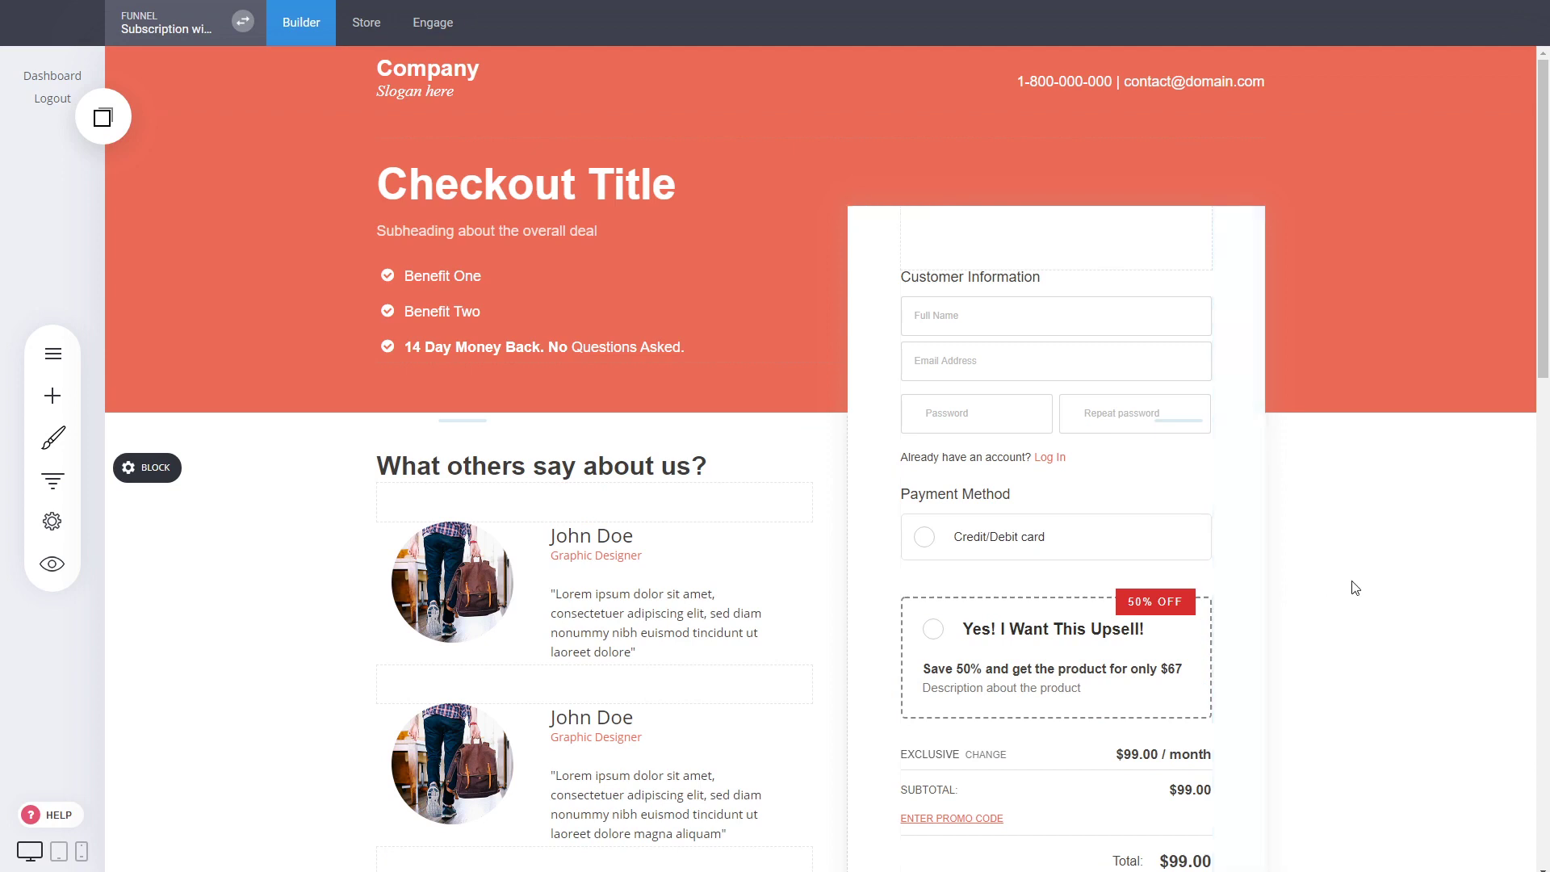
Open the bump offers settings of the original checkout's products and close them without making changes
scroll(1163, 566, down, 1)
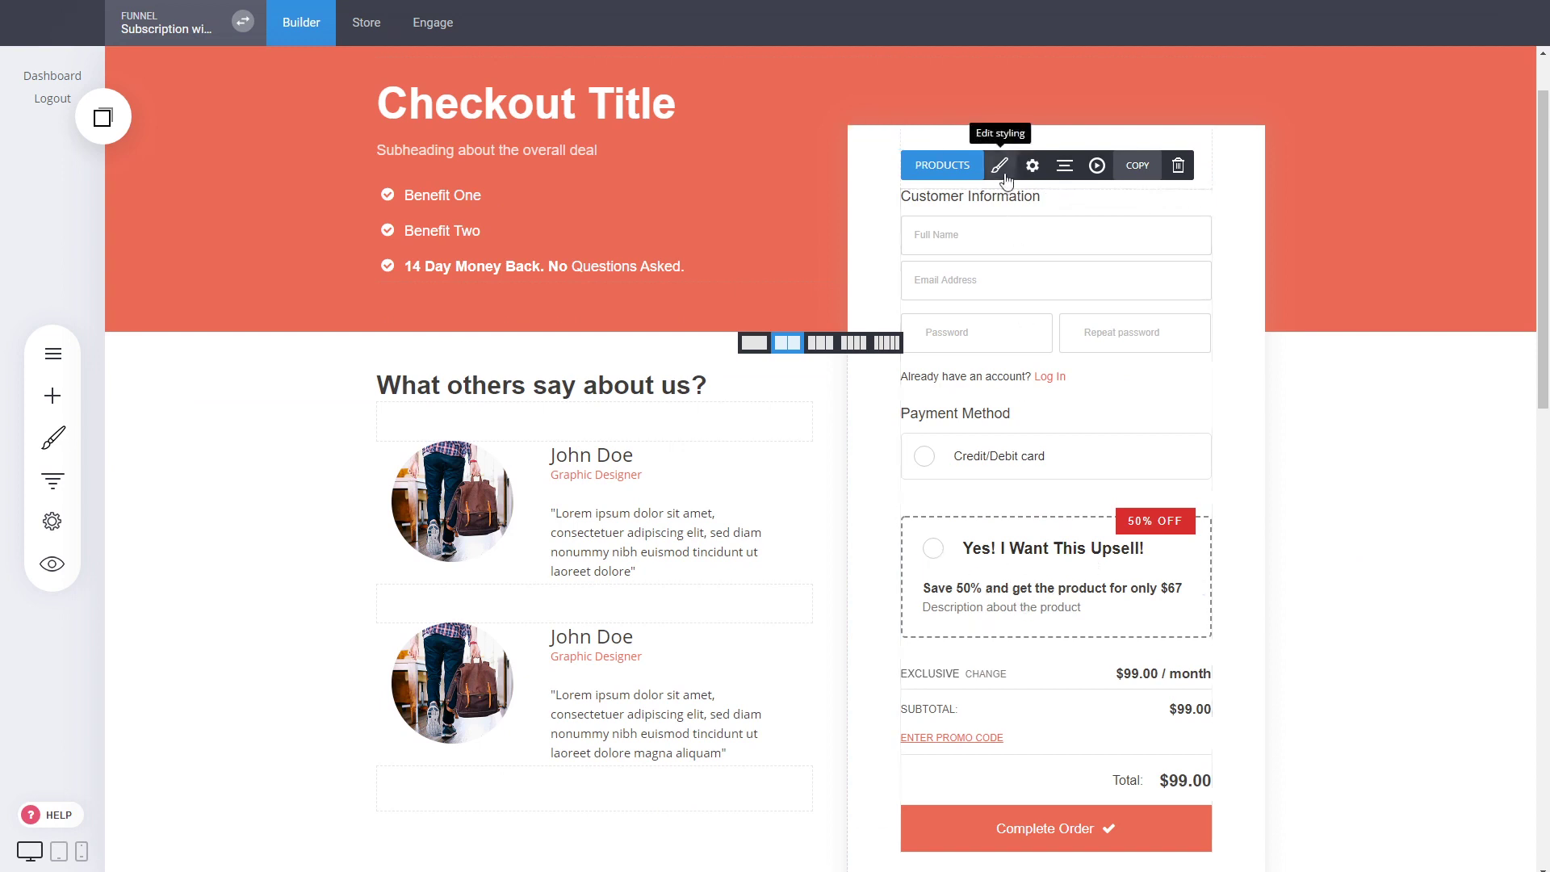
click(943, 164)
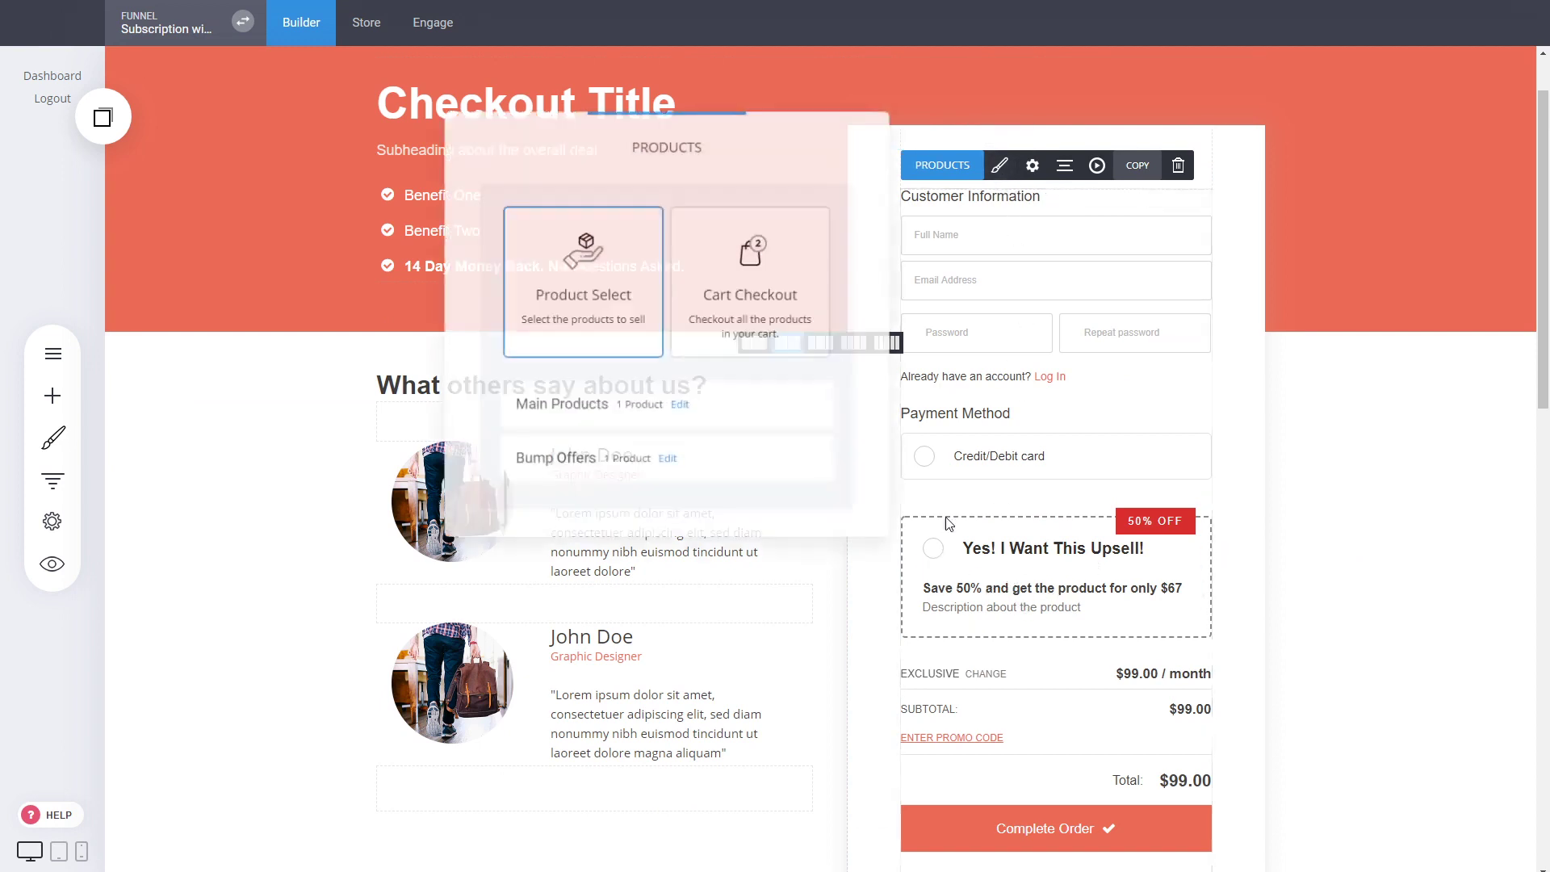
click(668, 460)
click(1038, 418)
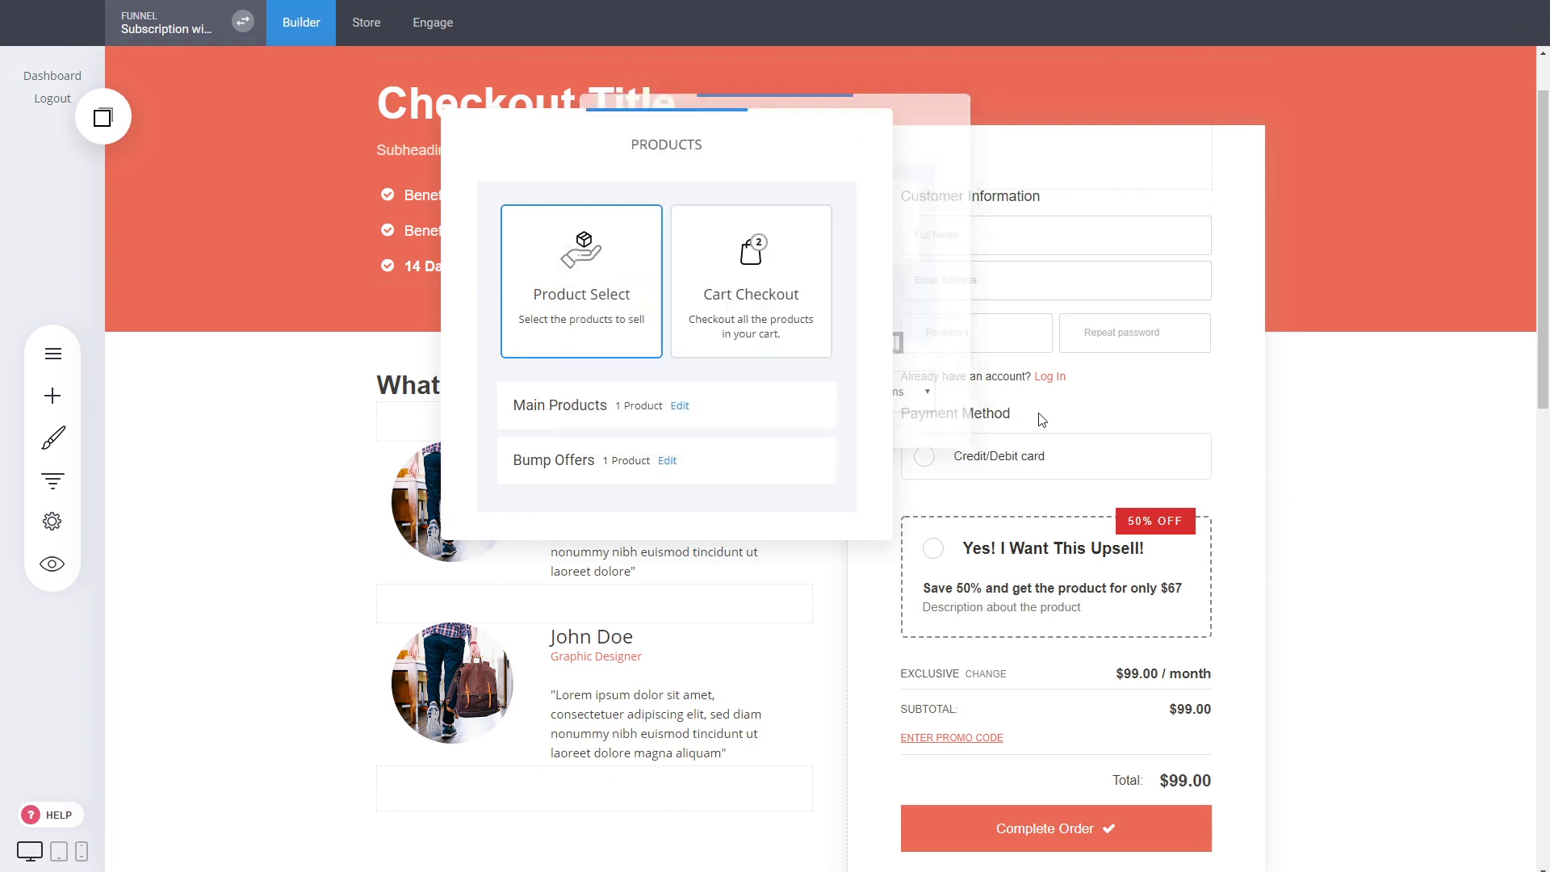
click(1088, 375)
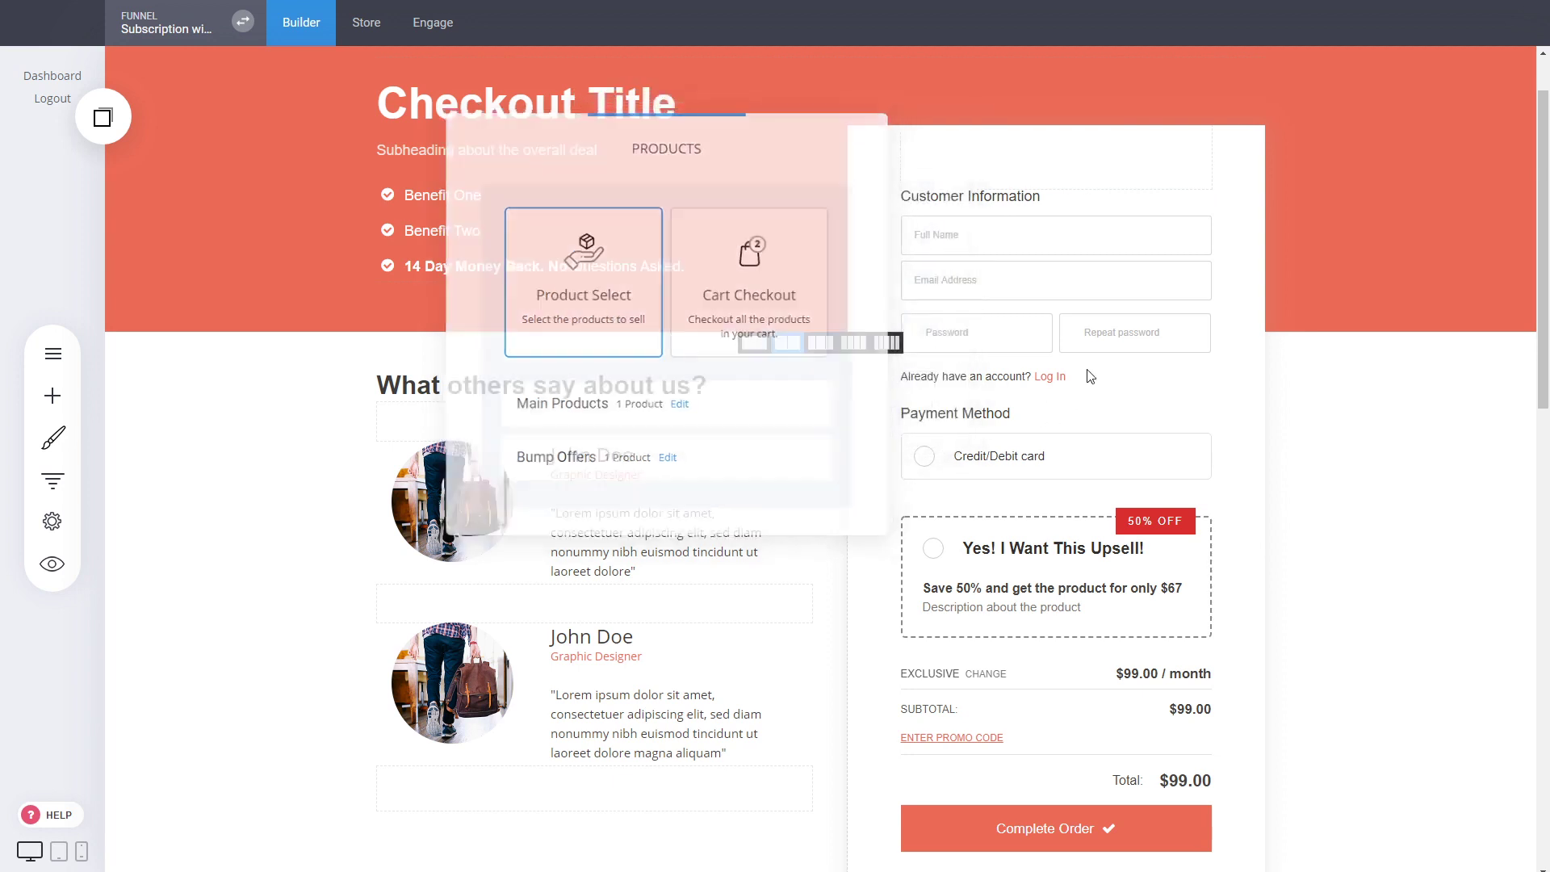
View the Upsells & Downsells statistics of the Subscription with 1 Product funnel and return to the checkout page
click(53, 478)
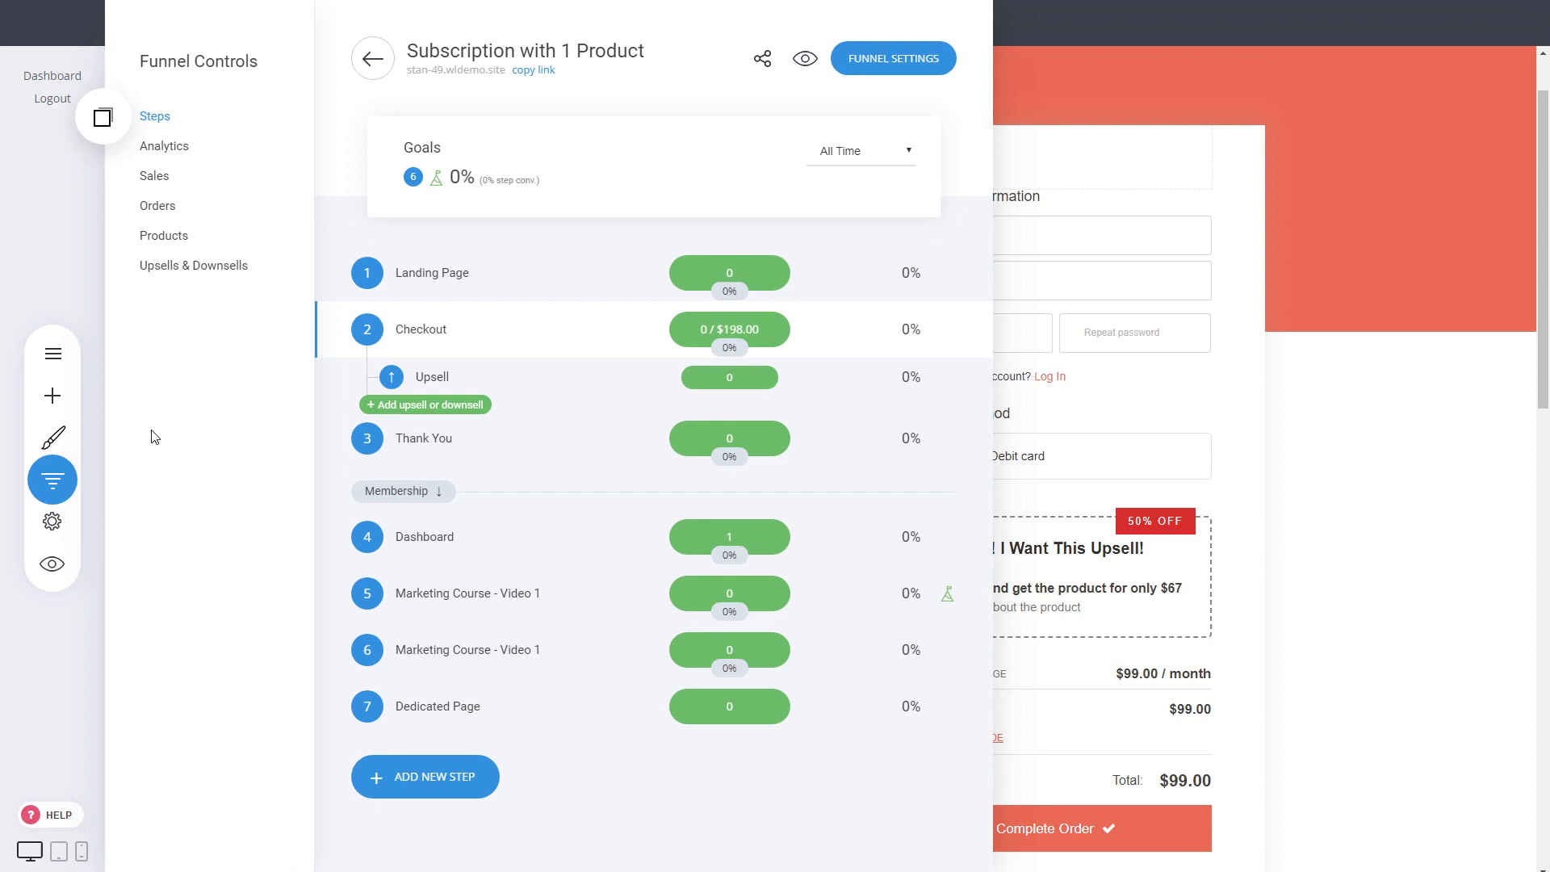
click(197, 278)
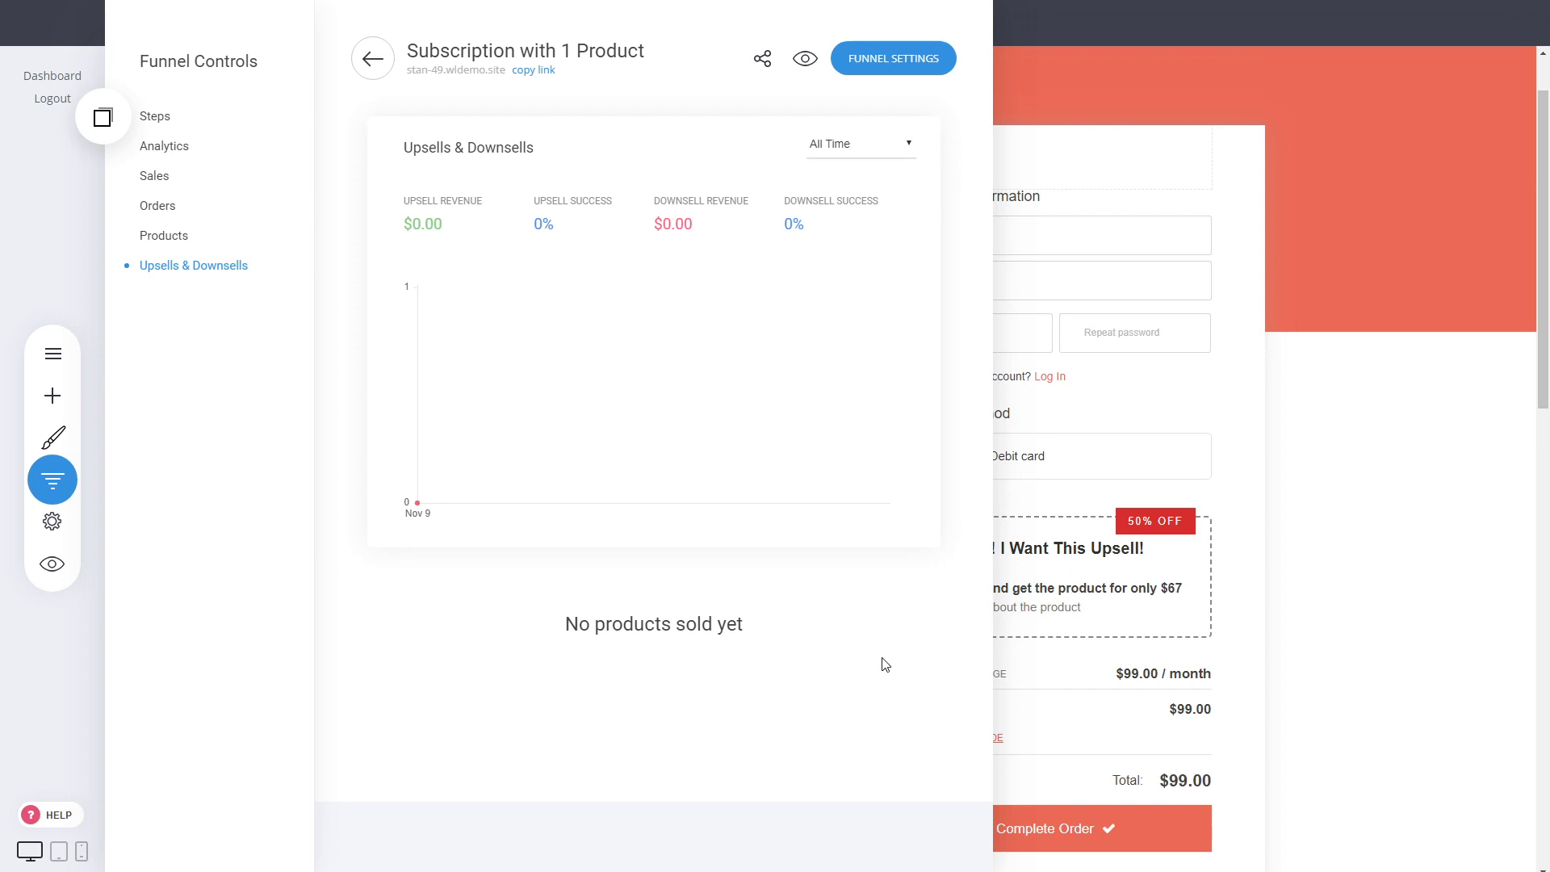
click(1155, 545)
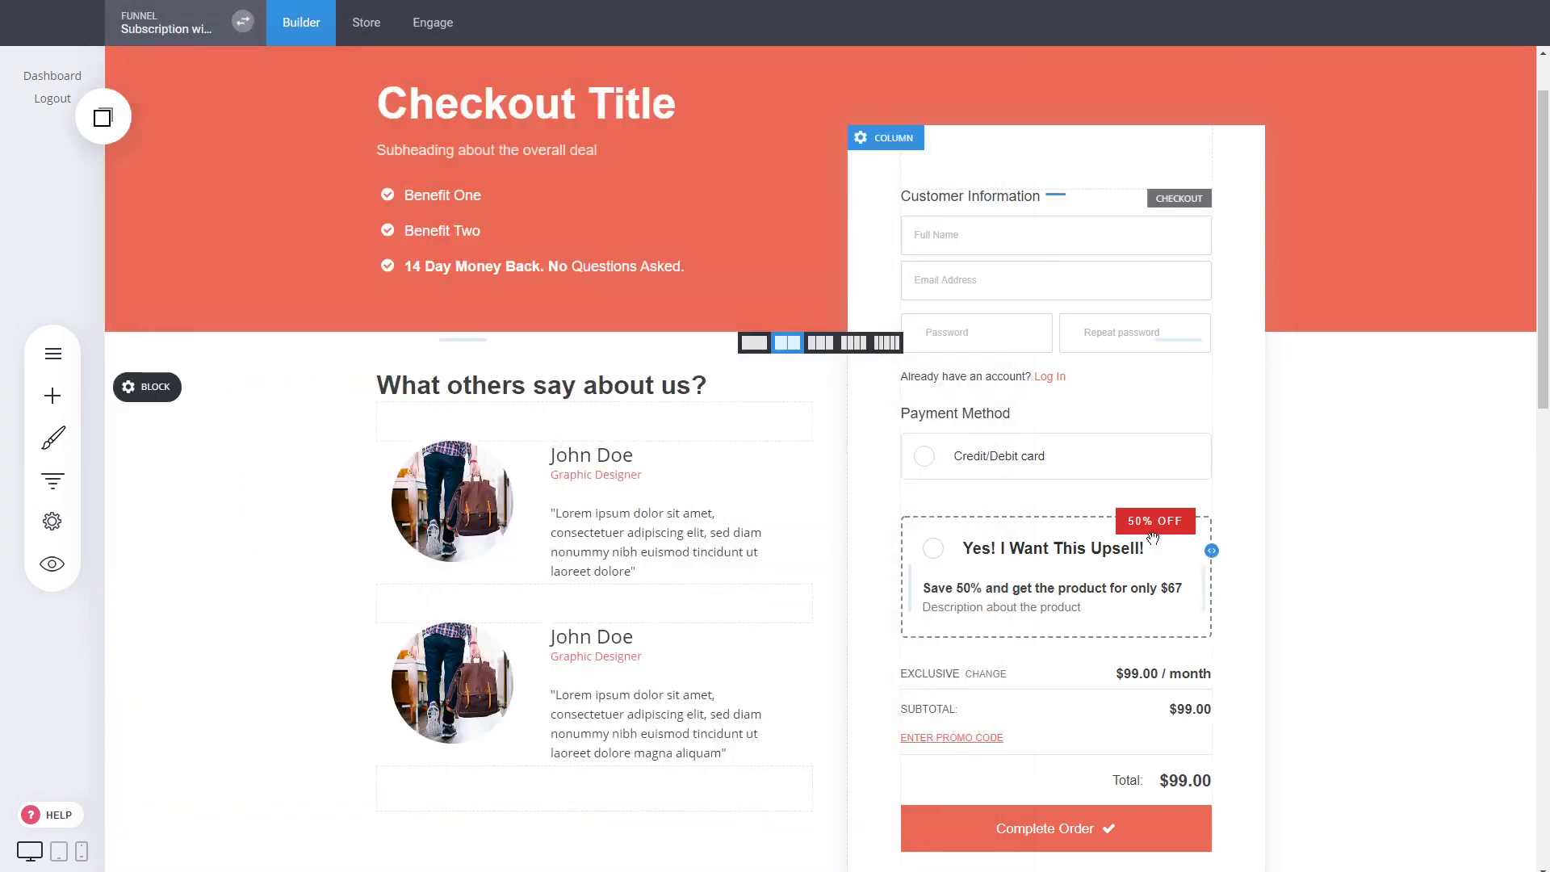